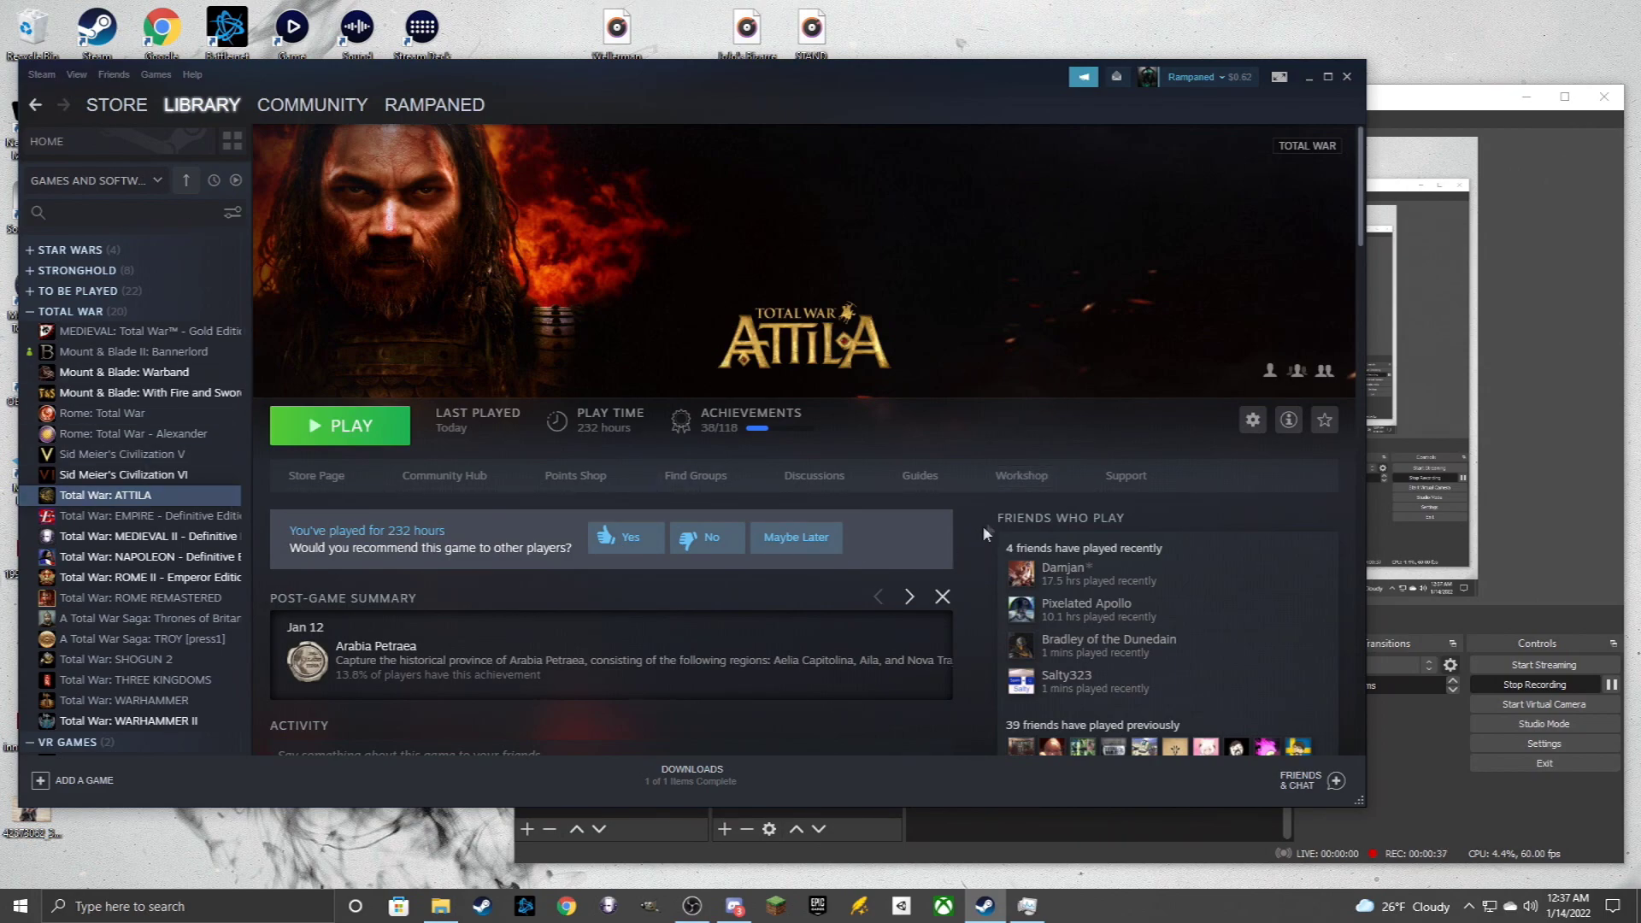
Open the Medieval Kingdoms 1212 AD Models Pack 8 mod page in the Total War: ATTILA Workshop.
left_click(1017, 479)
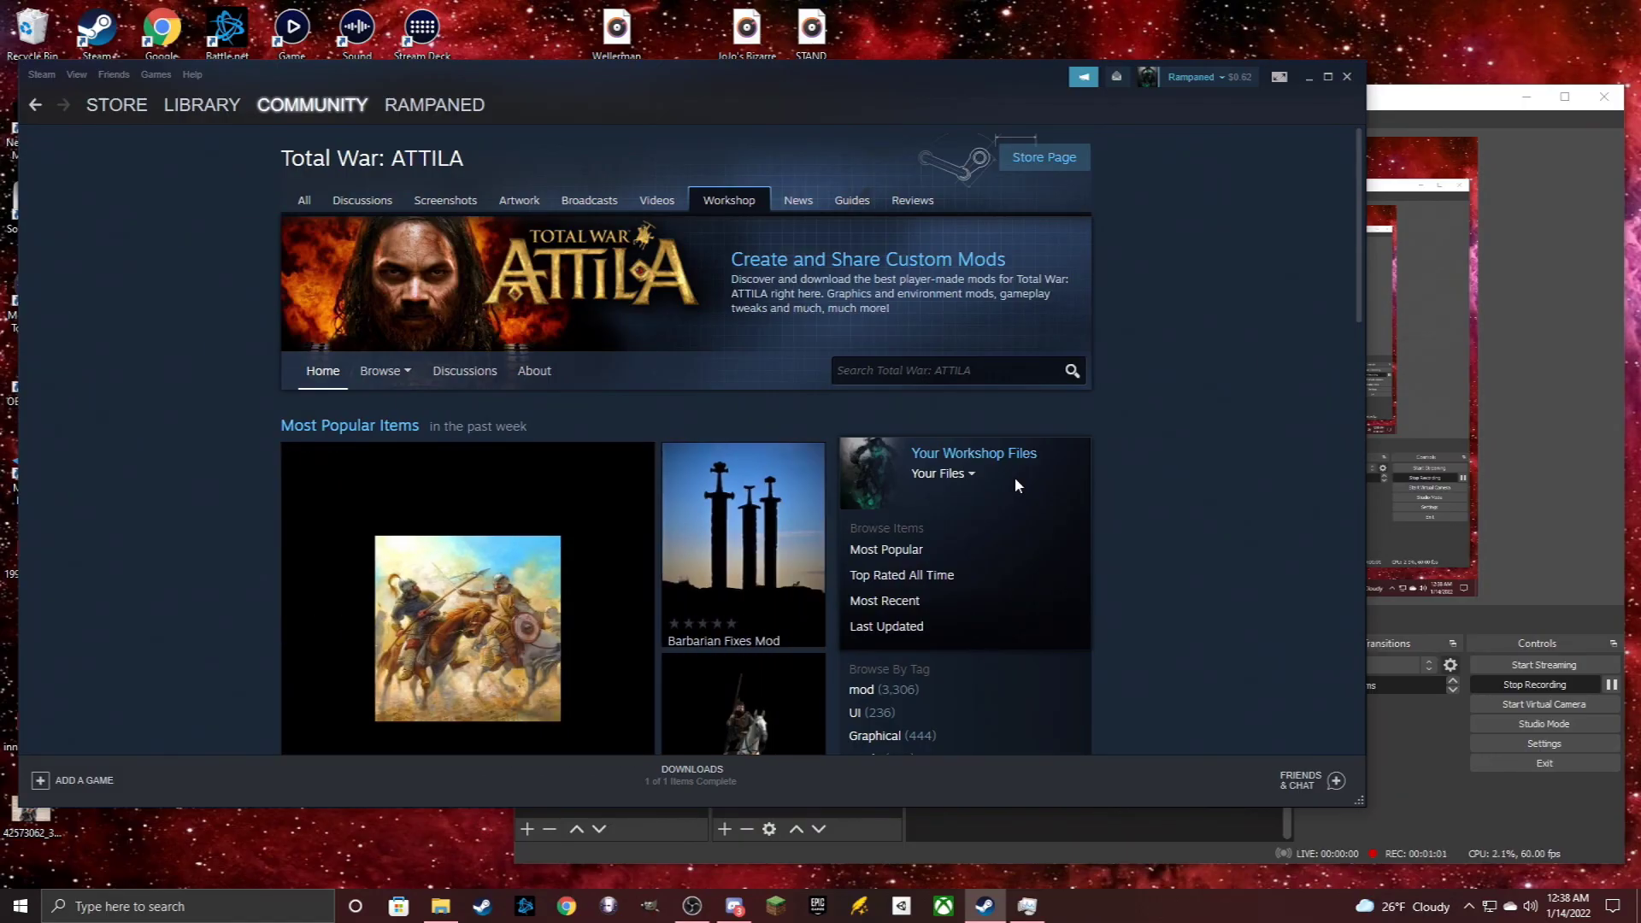
scroll(1176, 410, "down", 1)
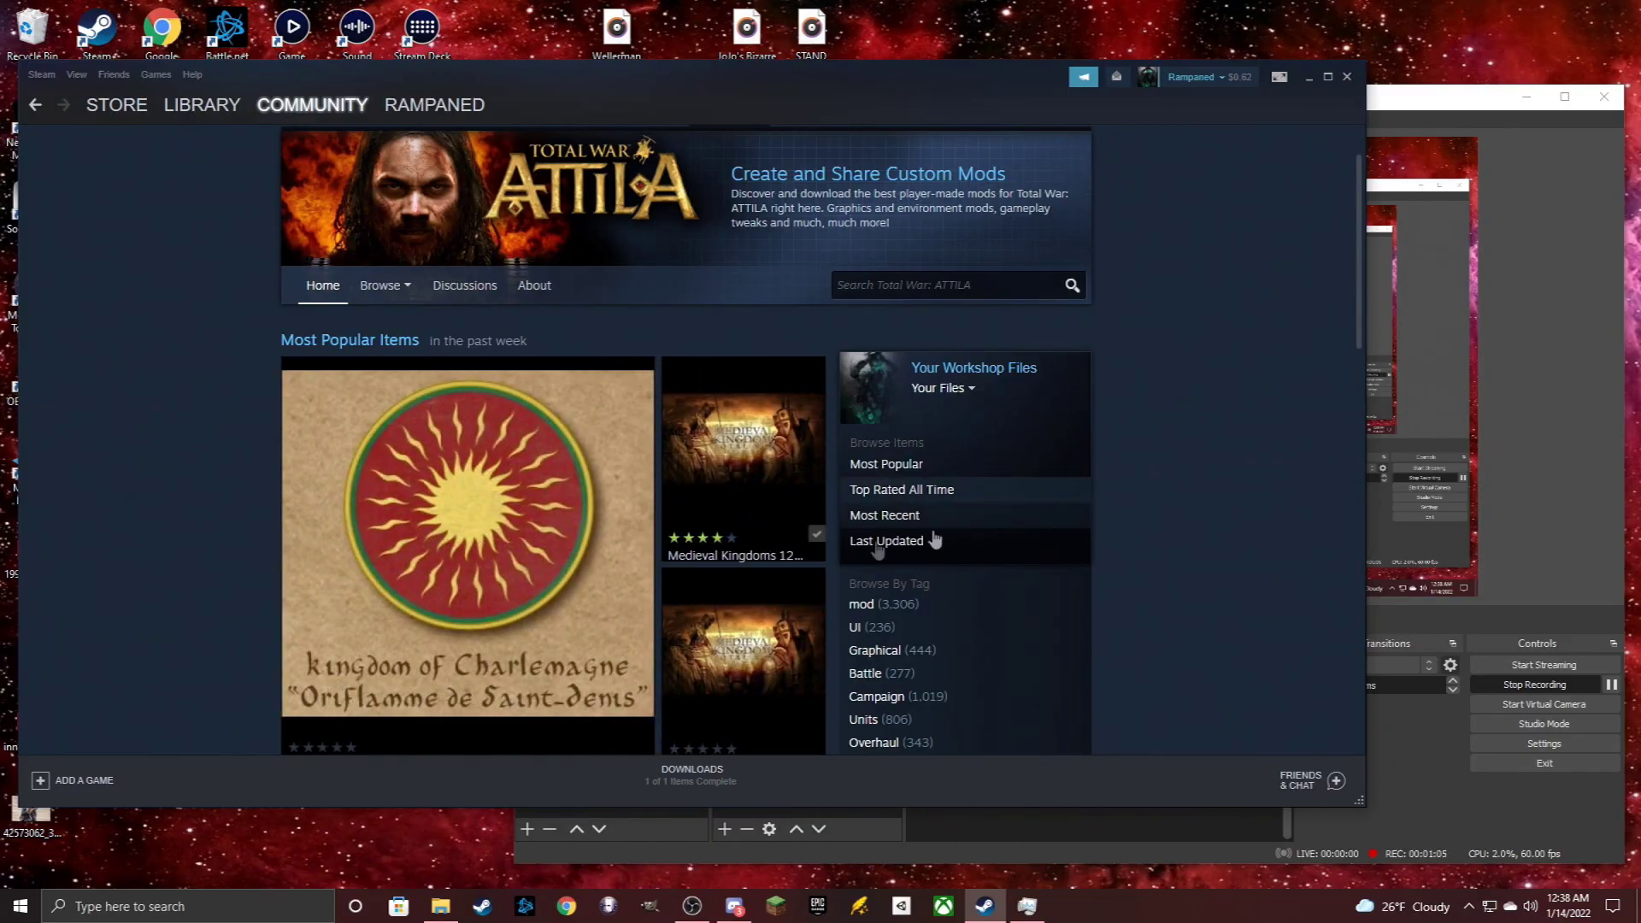
mouse_move(754, 470)
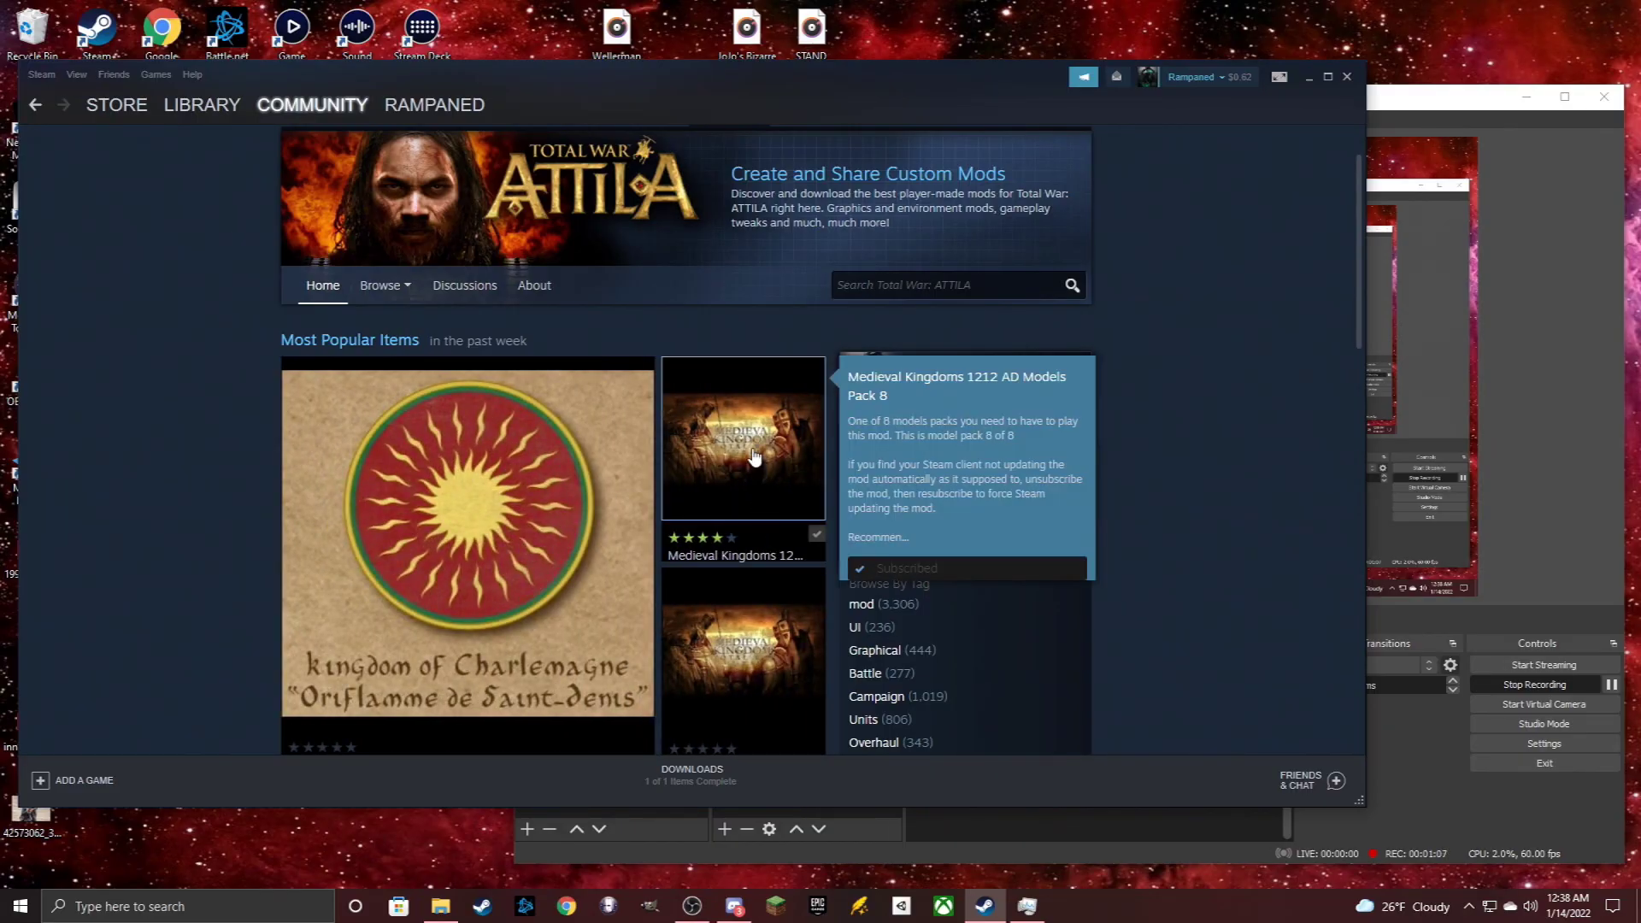
left_click(754, 457)
Look over the mod's required items and open the Medieval Kingdoms Total War 1212 collection it belongs to.
scroll(1145, 436, "down", 5)
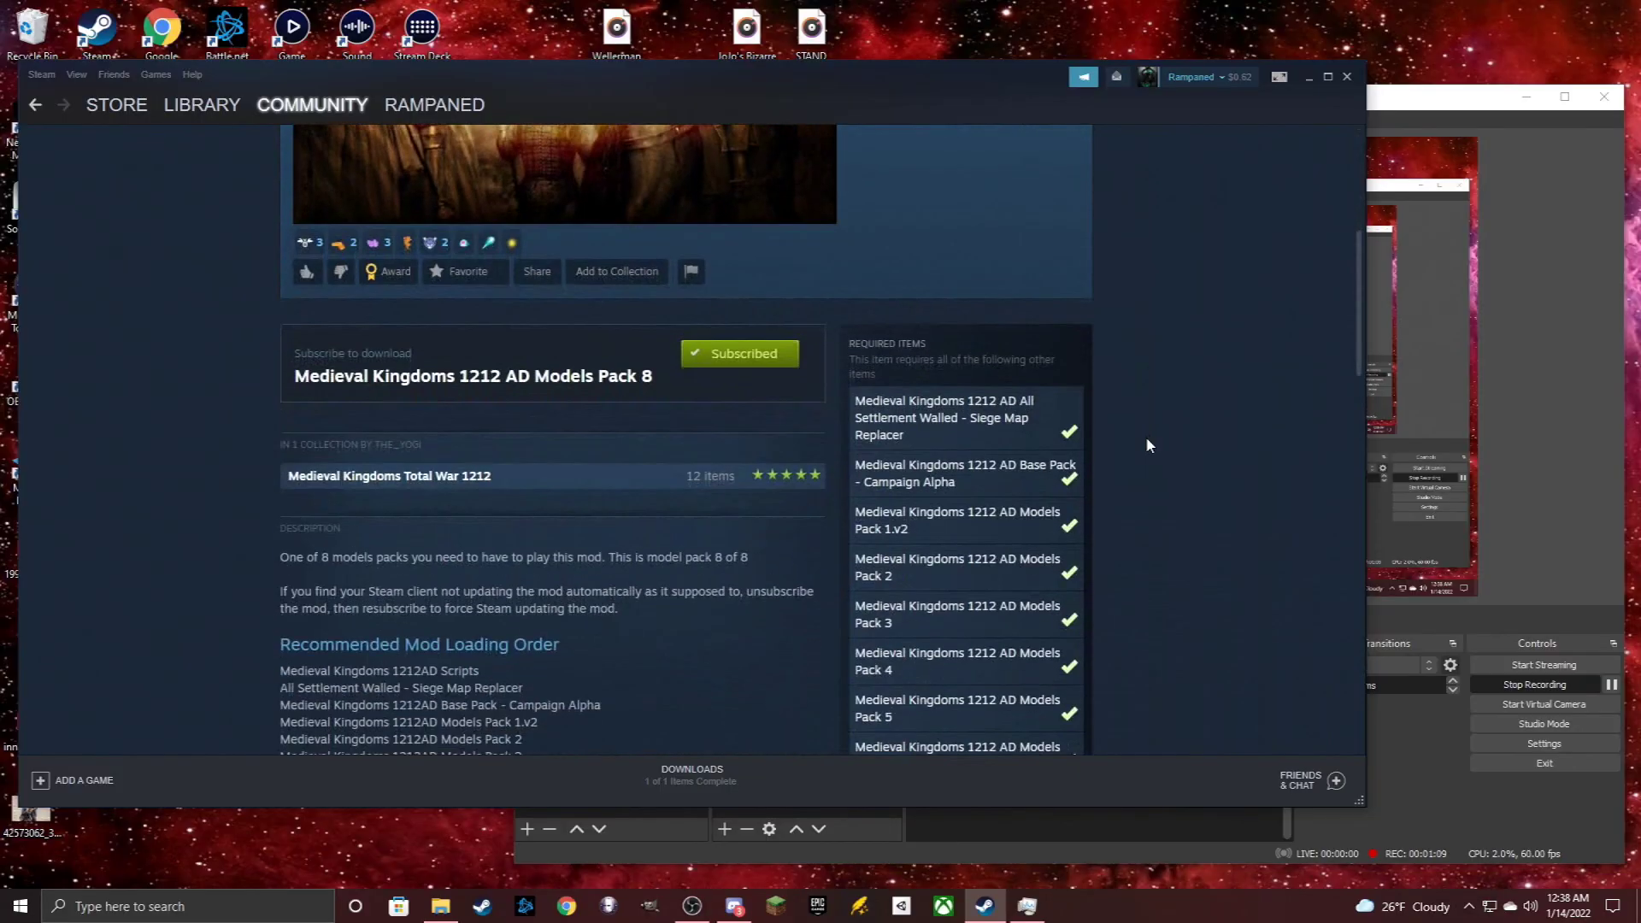
scroll(1148, 439, "down", 2)
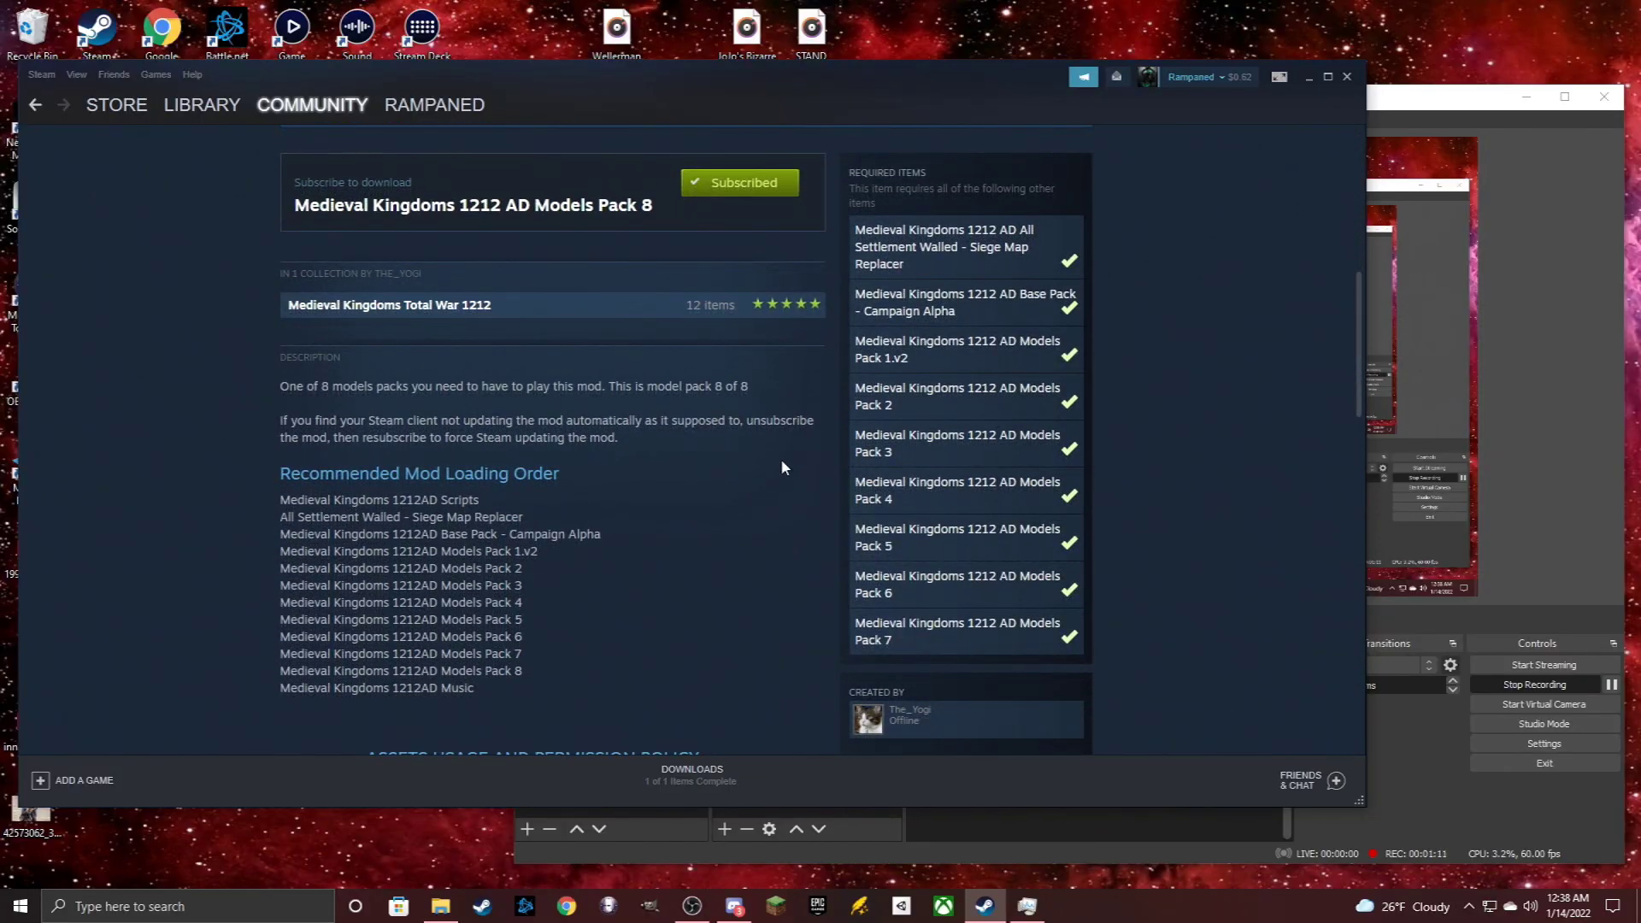
scroll(782, 462, "up", 1)
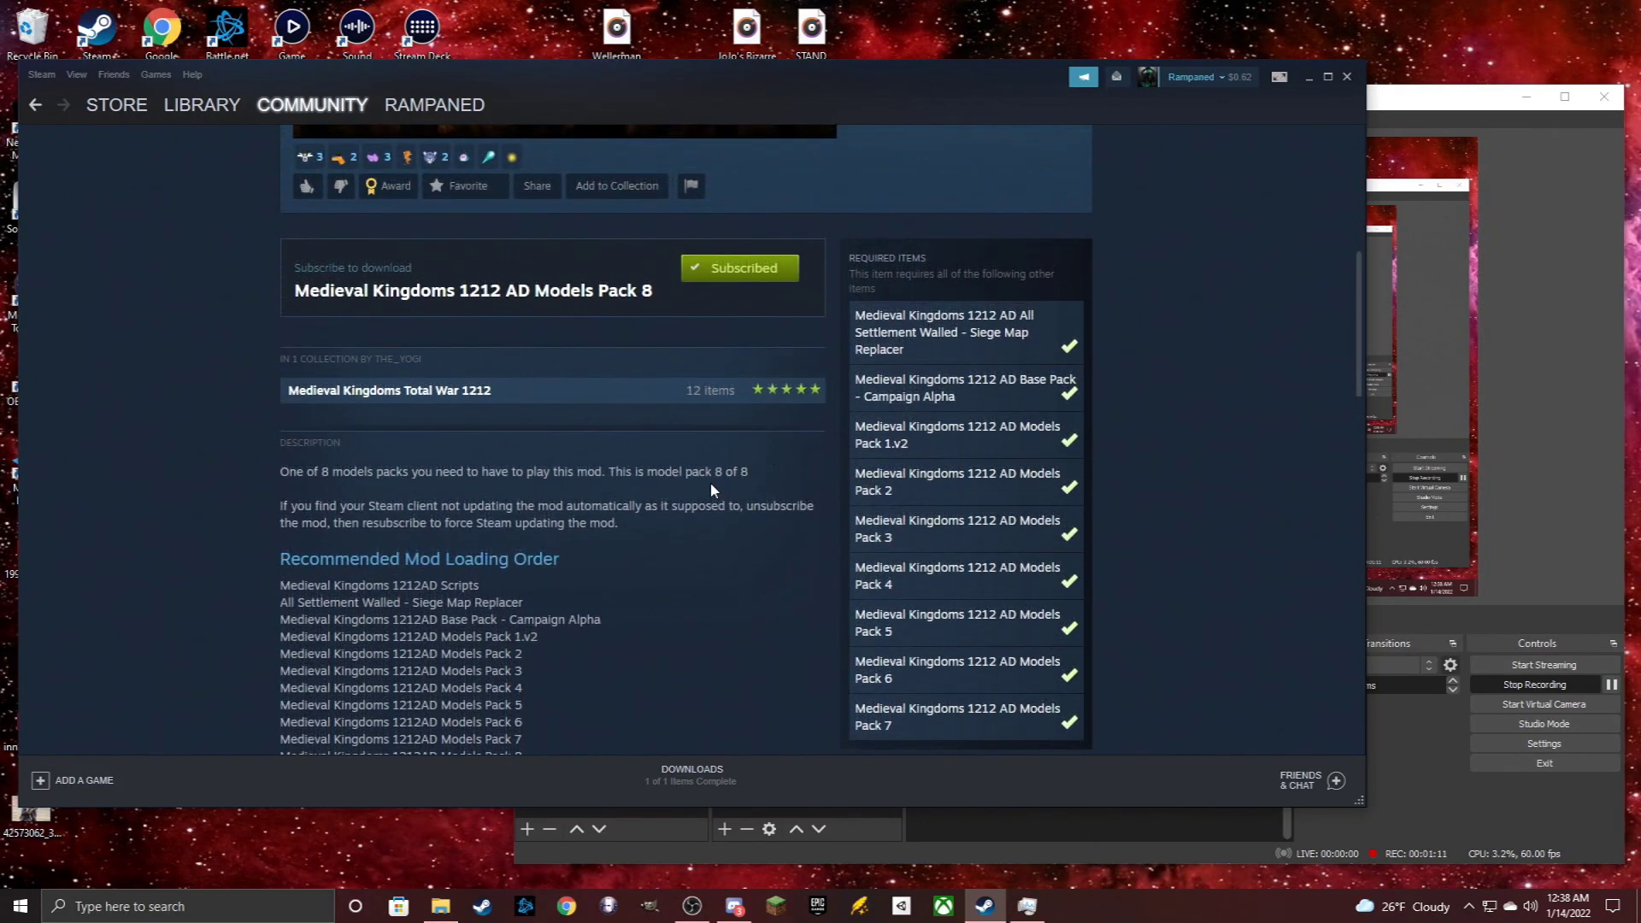
left_click(525, 408)
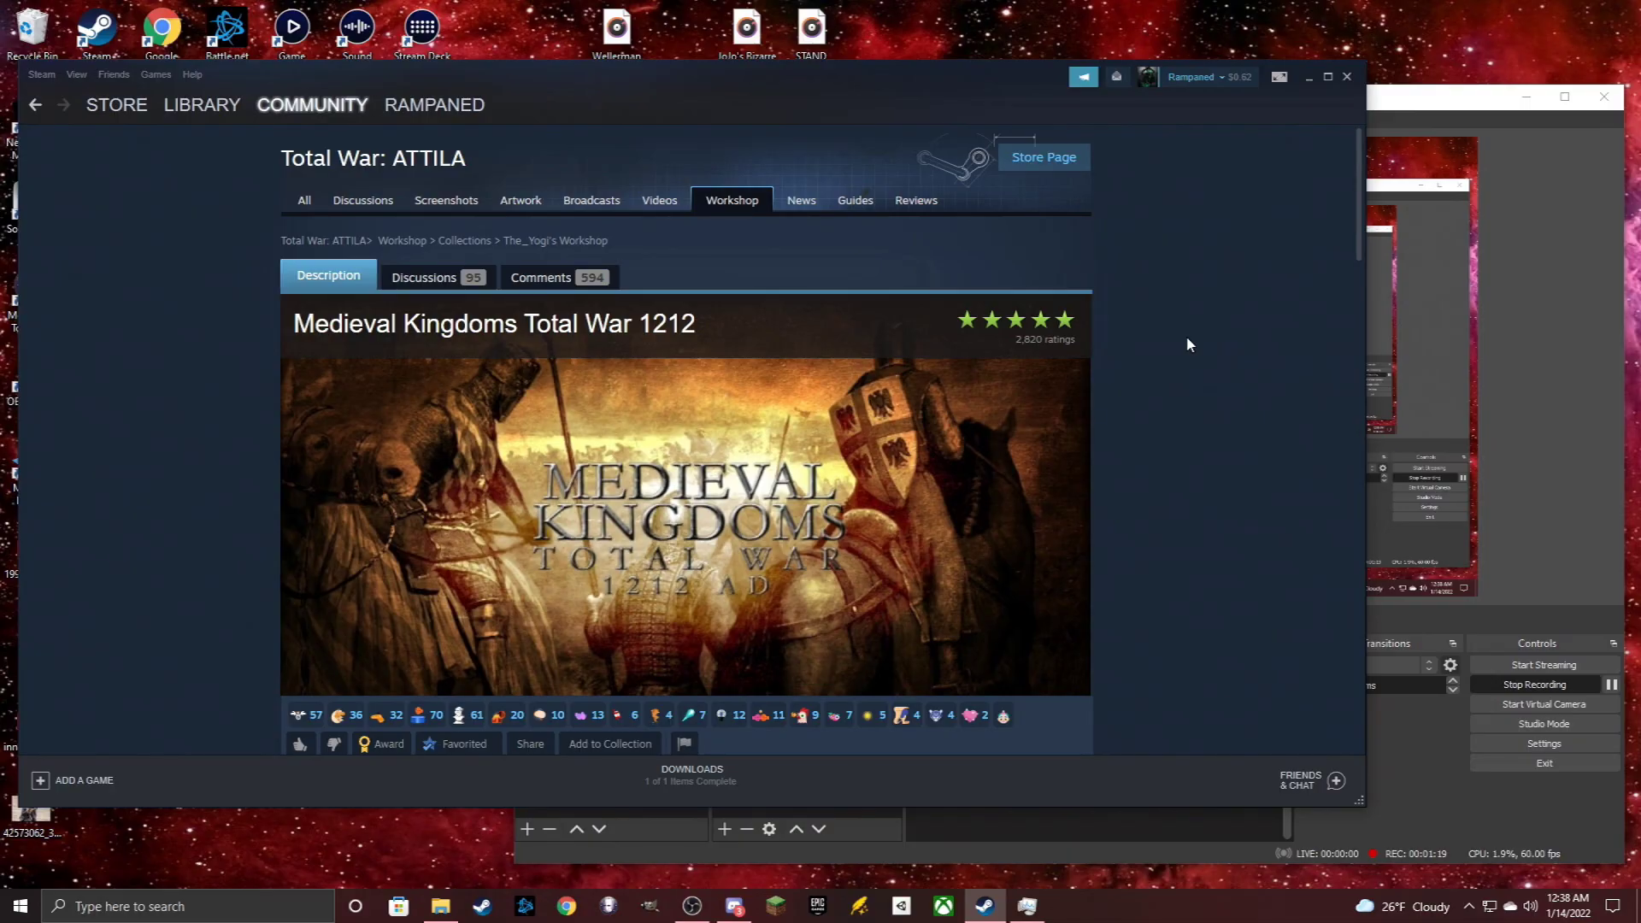
Examine the collection's mod items, their subscription marks and the recommended mod loading order.
scroll(1186, 344, "down", 1)
scroll(1186, 335, "down", 5)
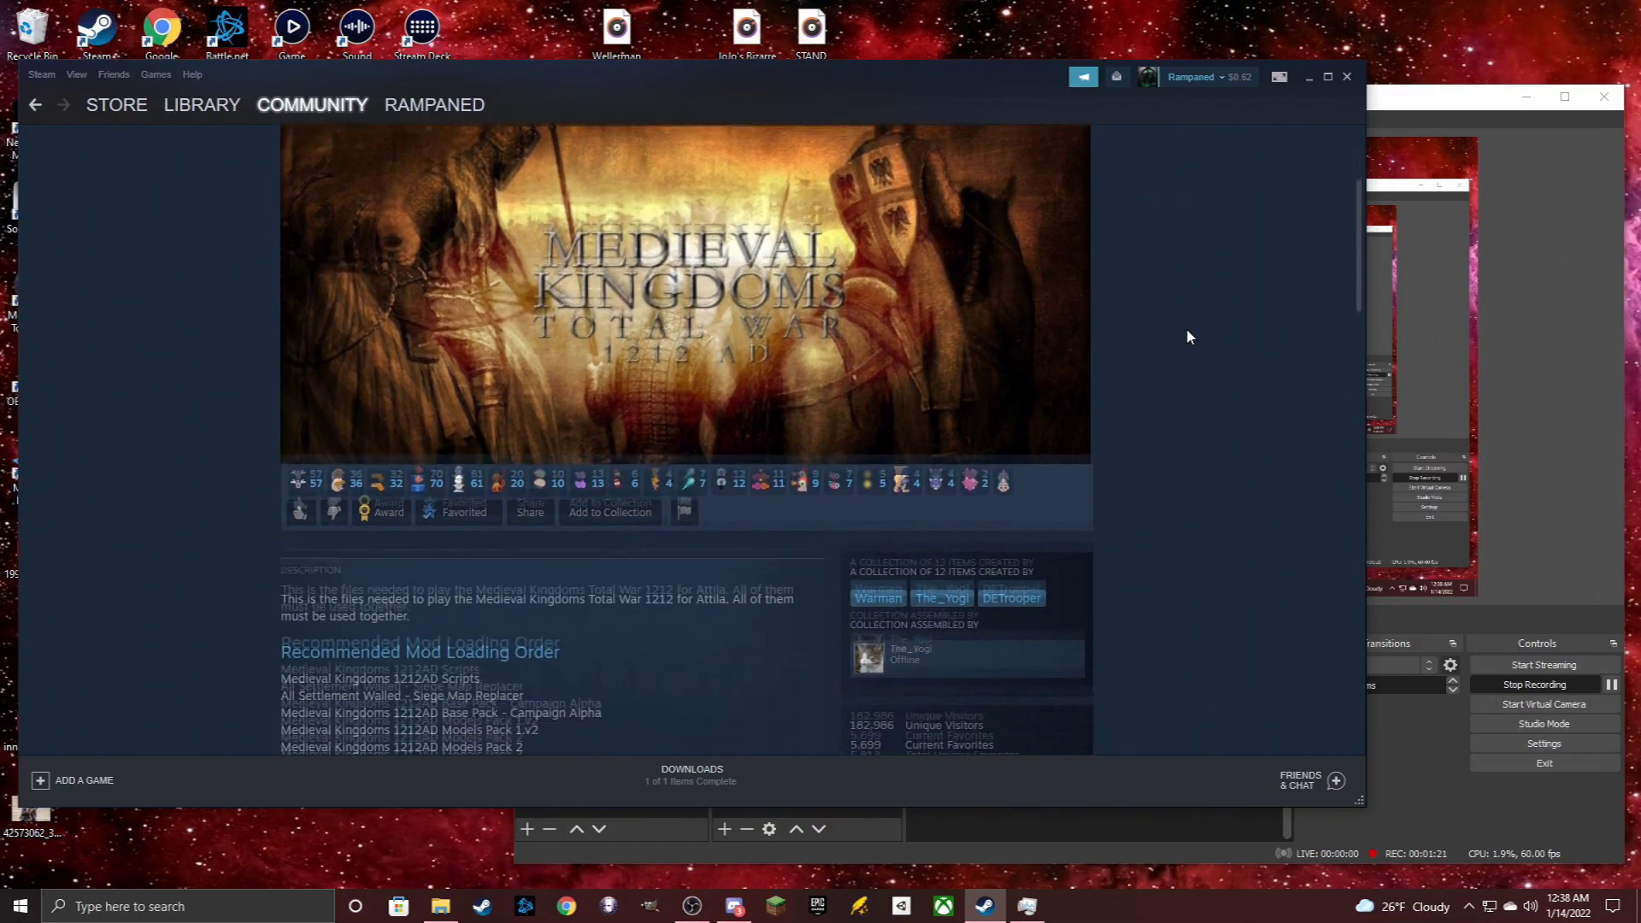
scroll(1188, 379, "down", 10)
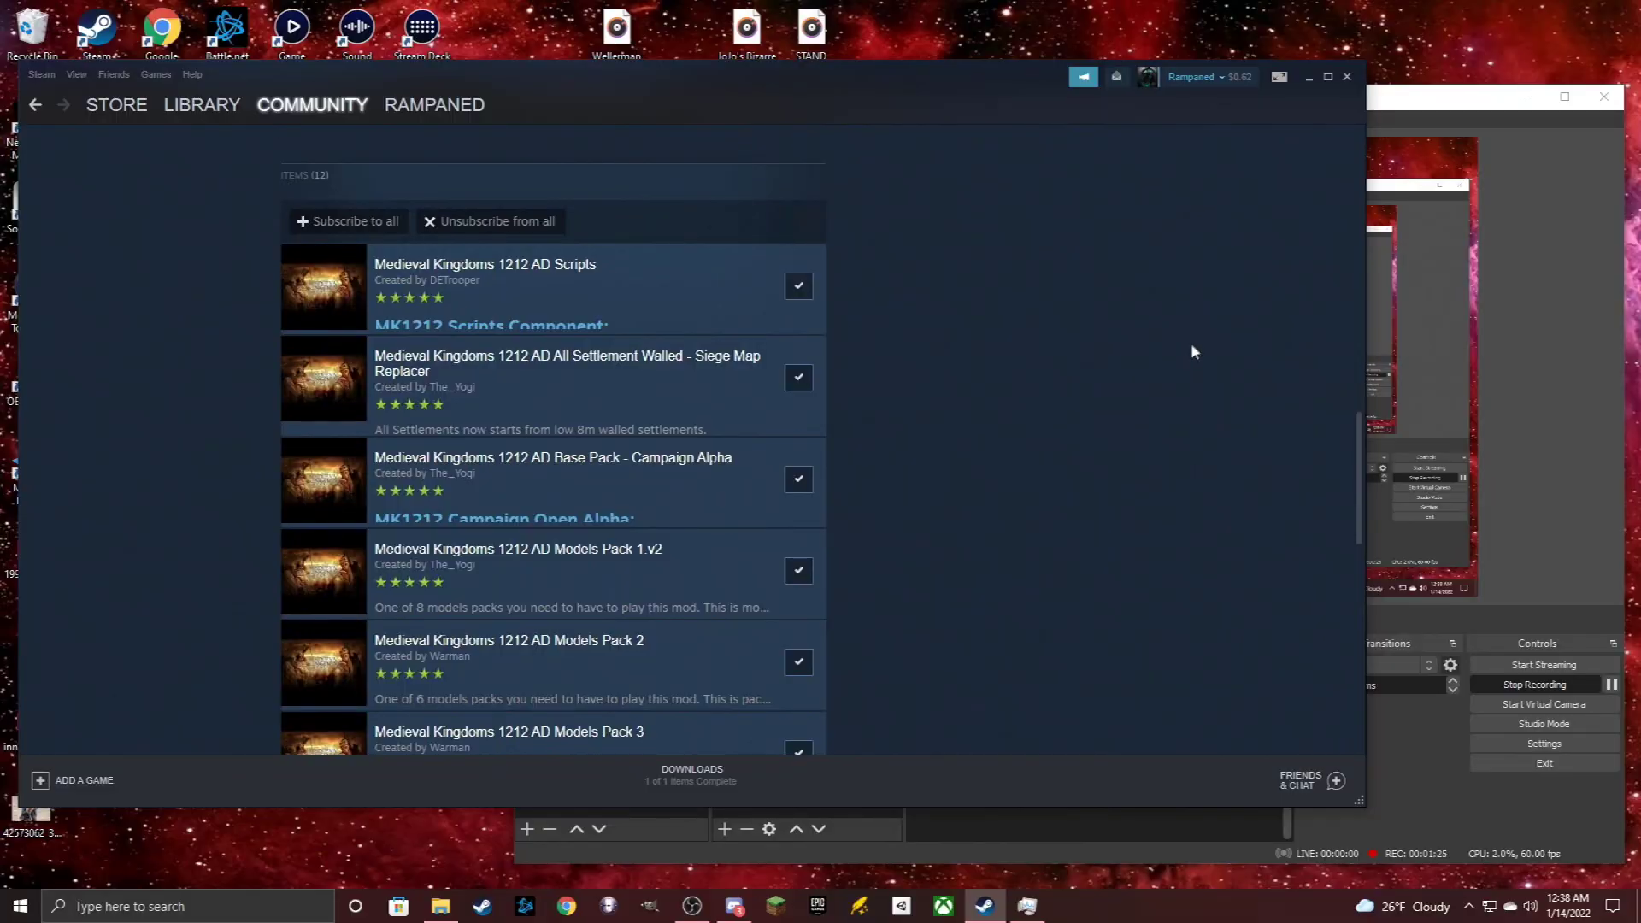
scroll(1110, 318, "down", 2)
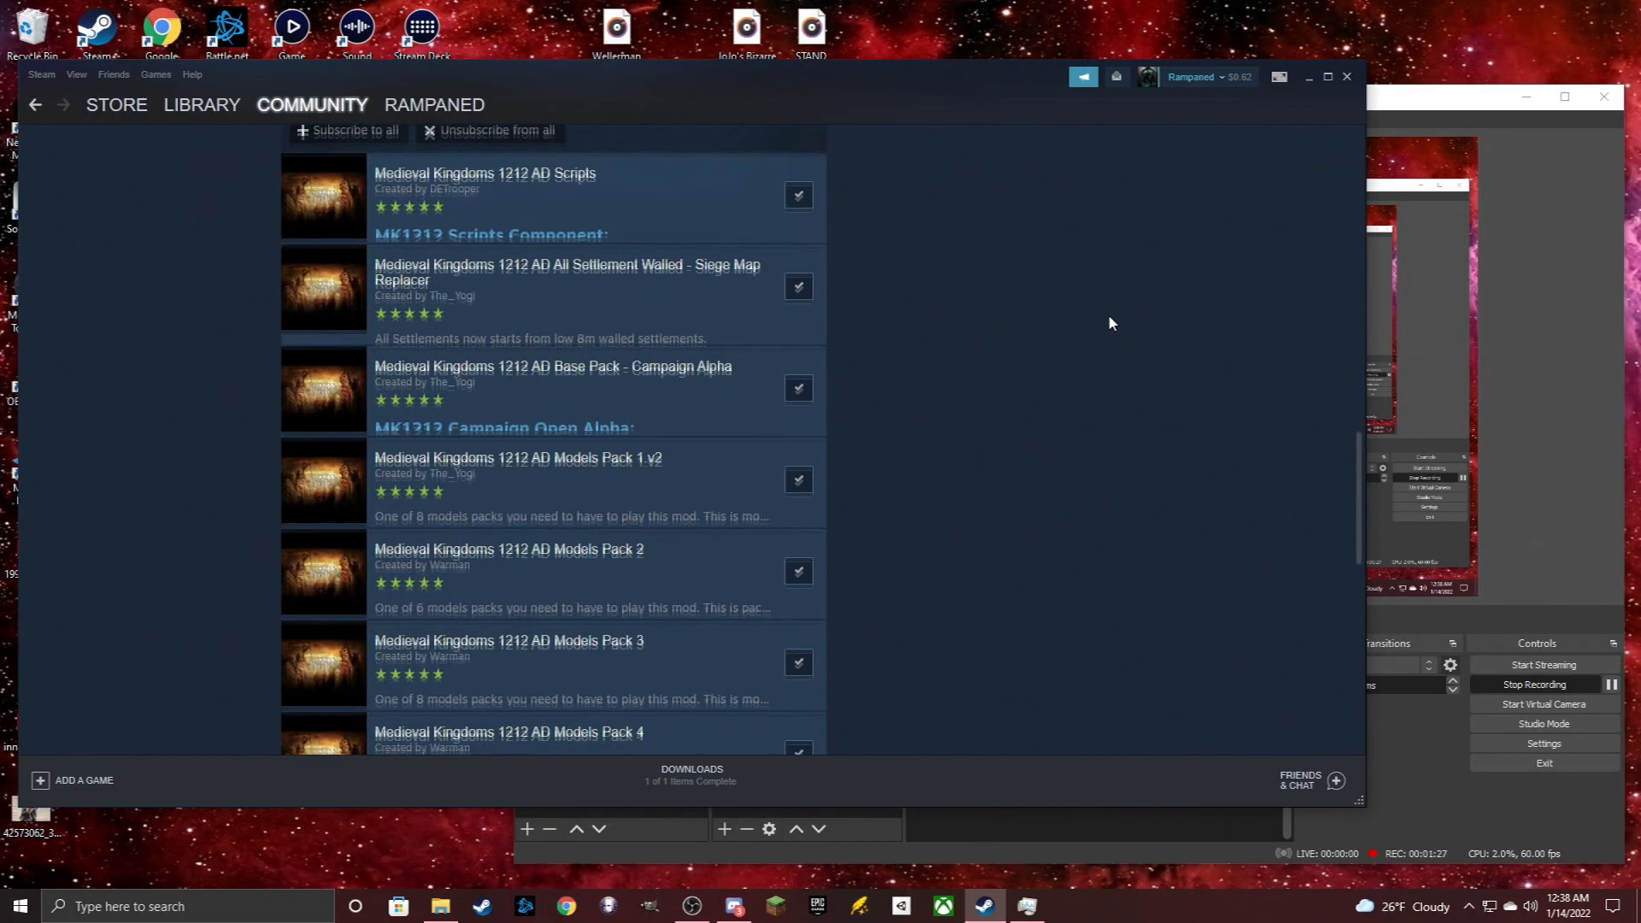
scroll(1110, 318, "up", 1)
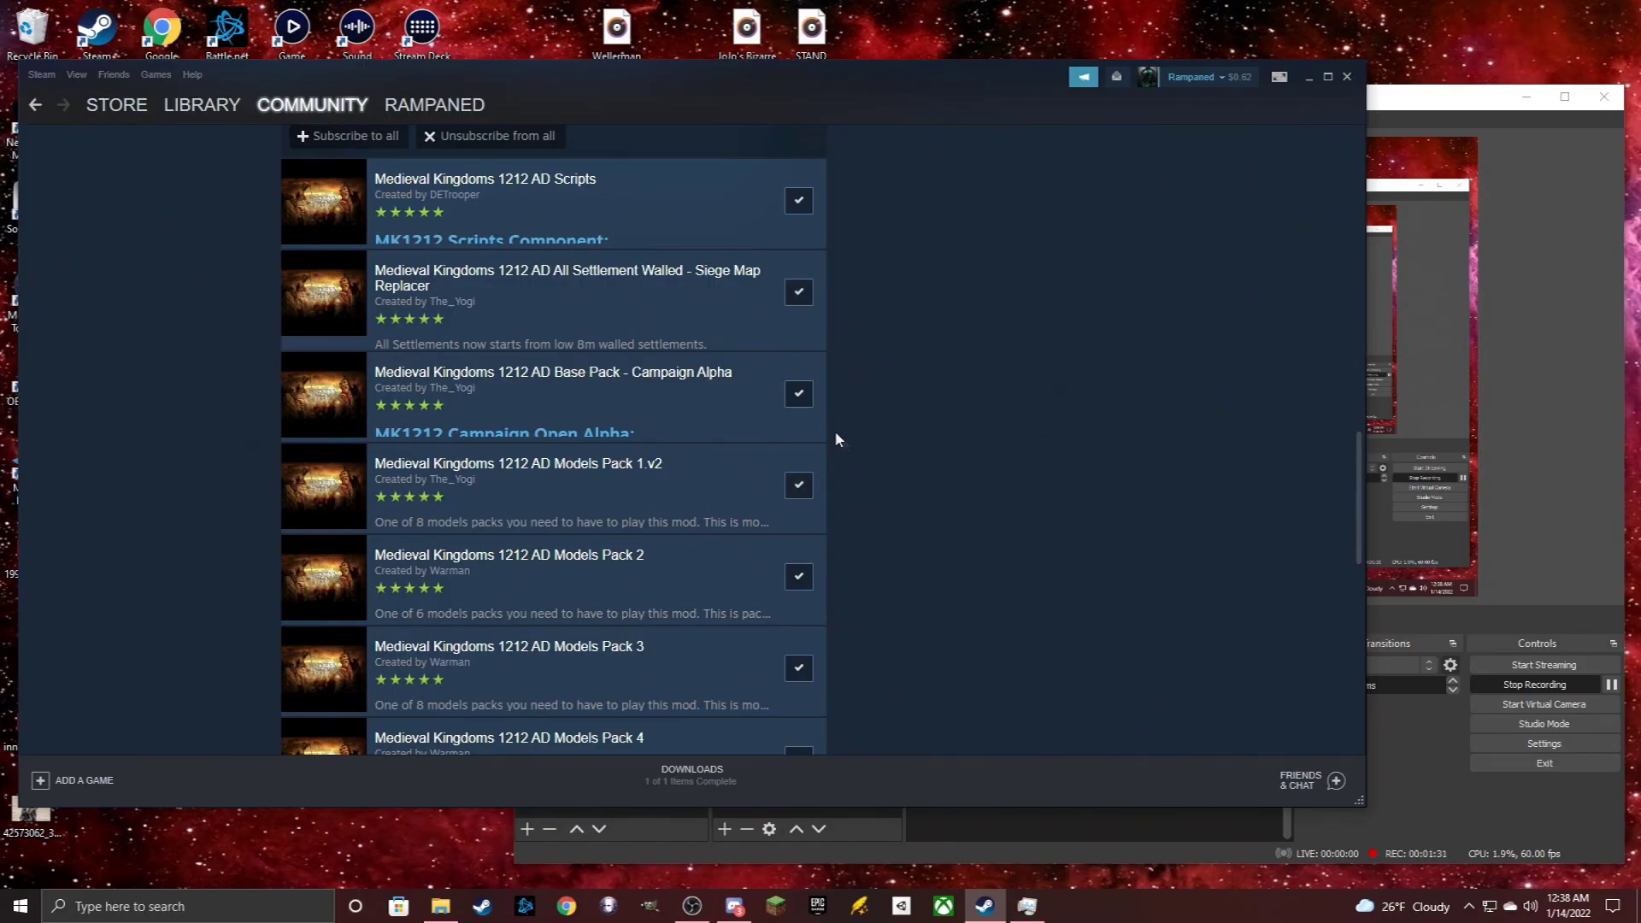
scroll(896, 339, "down", 3)
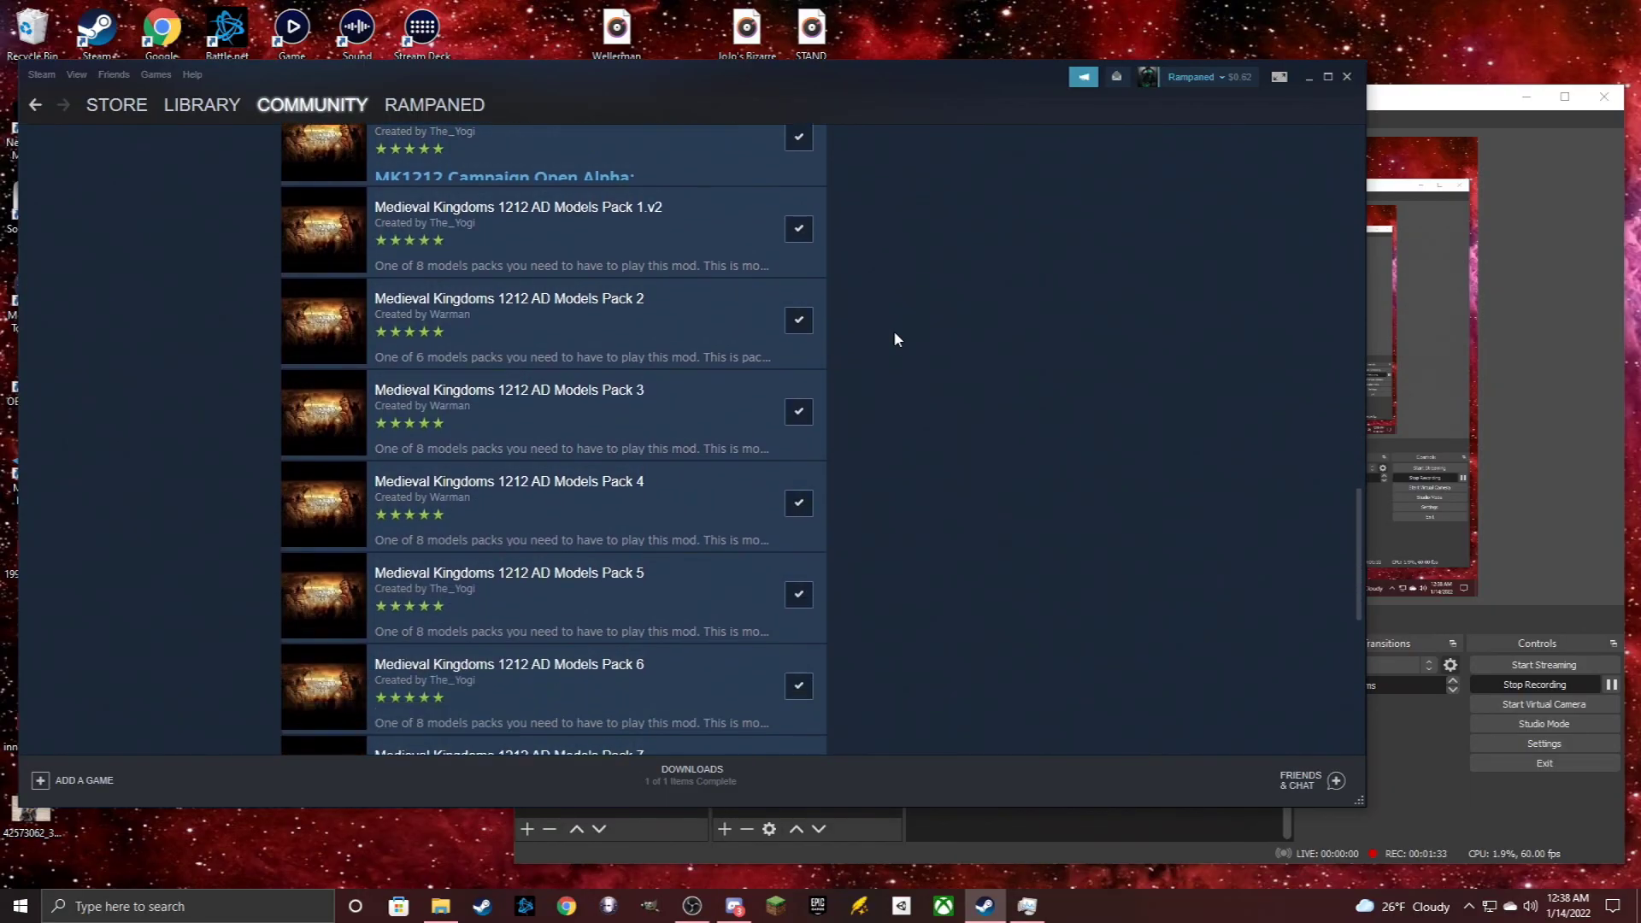
scroll(896, 338, "down", 1)
scroll(938, 453, "down", 4)
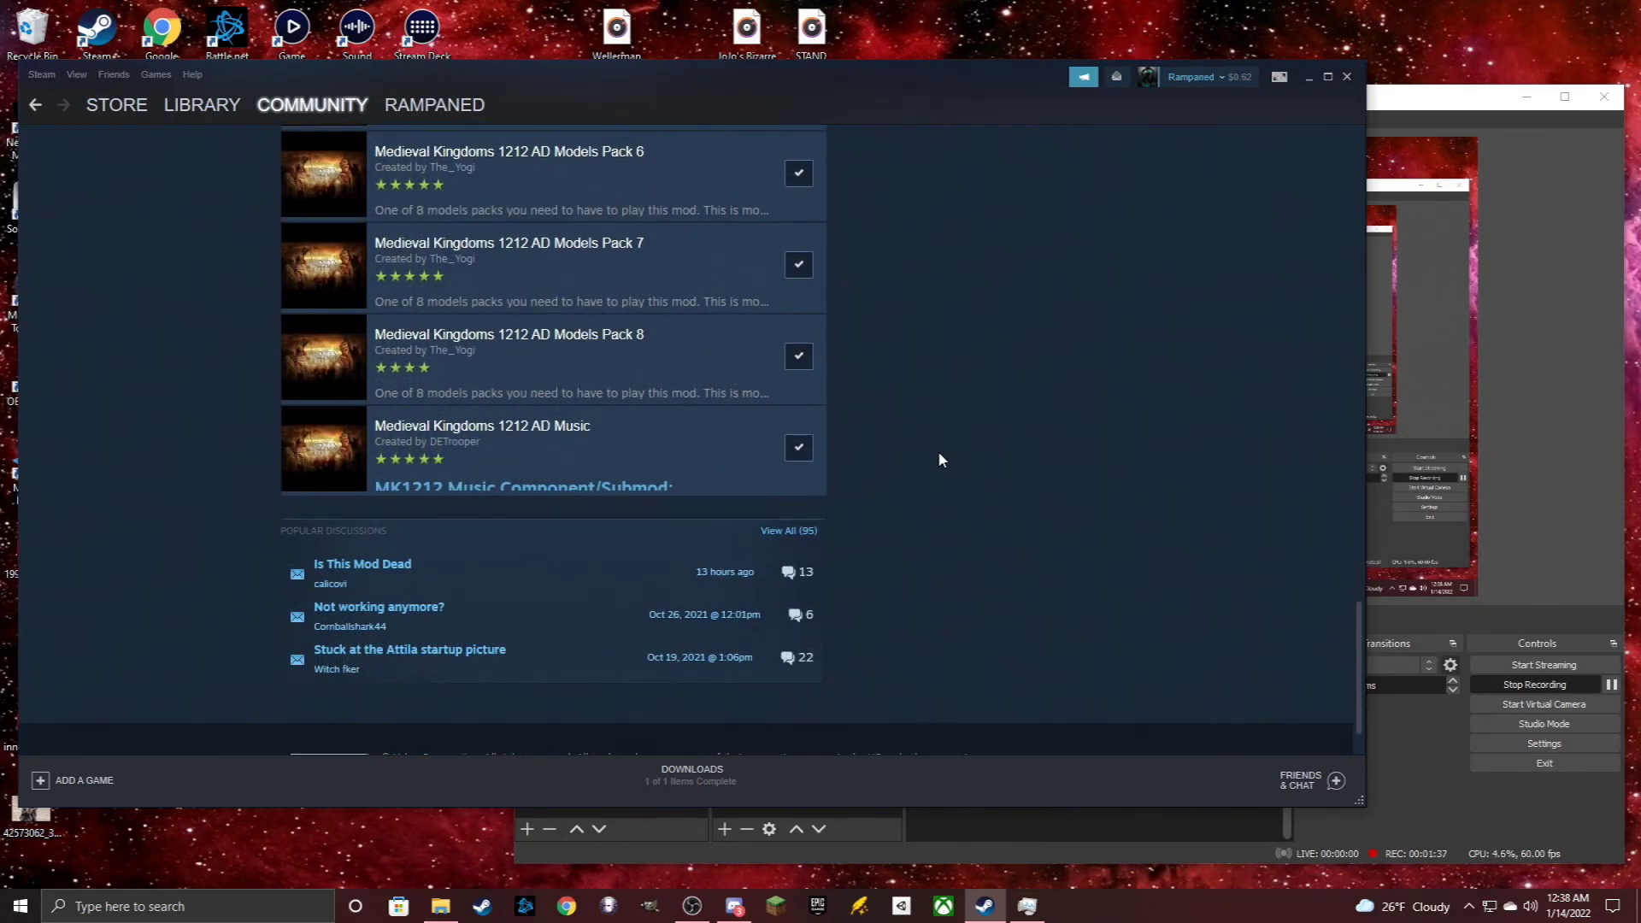
scroll(939, 460, "up", 3)
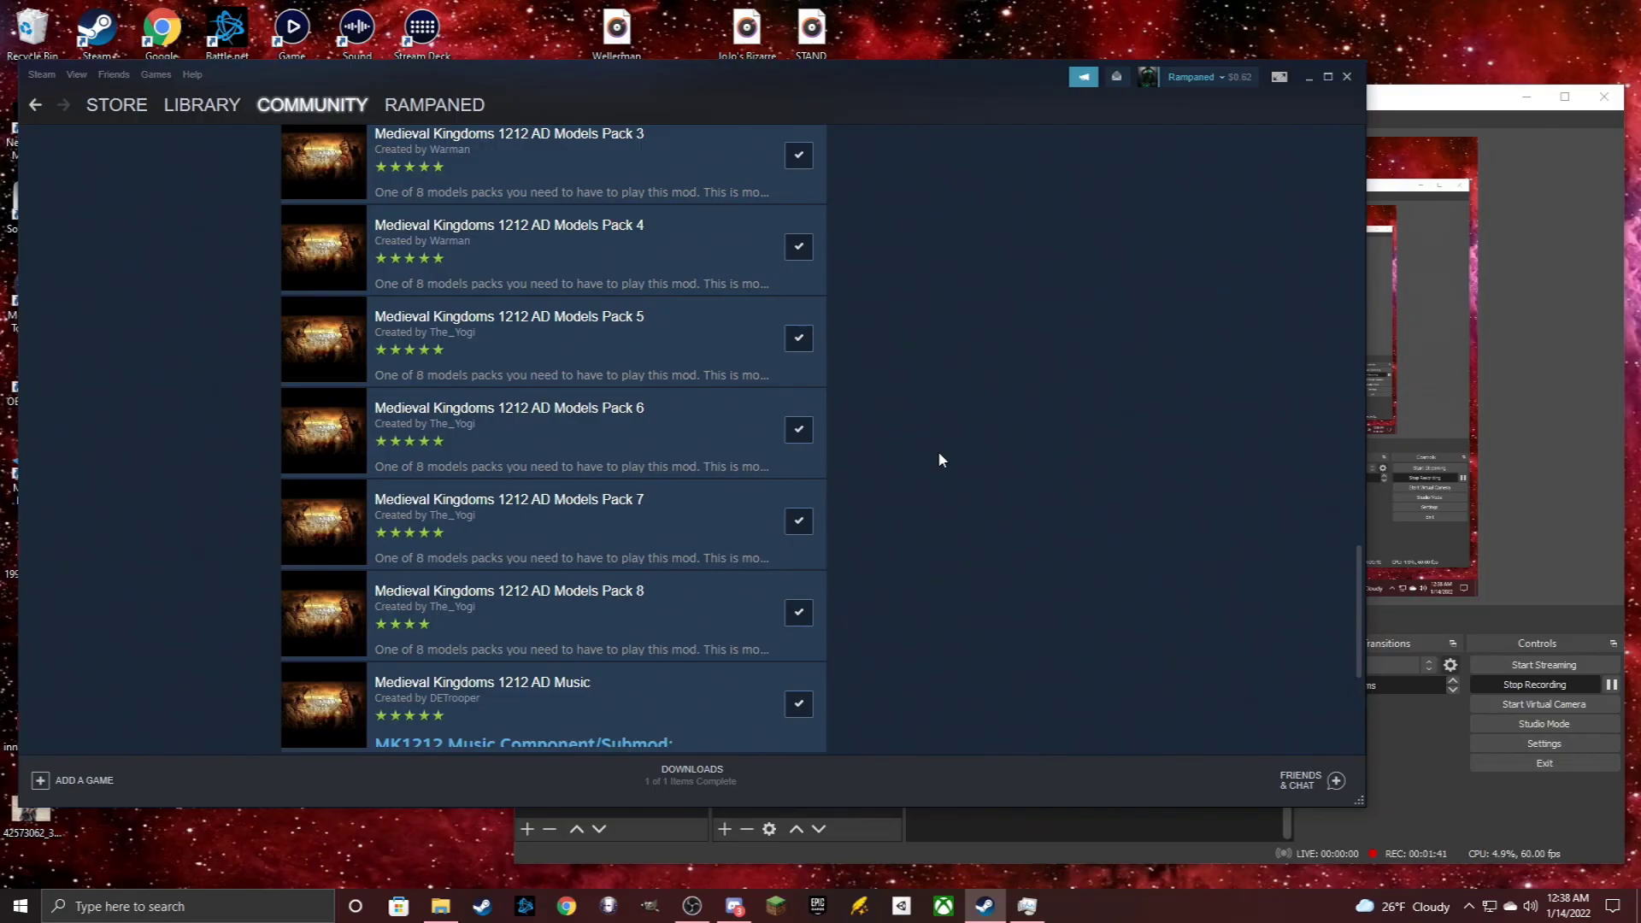
scroll(938, 460, "up", 8)
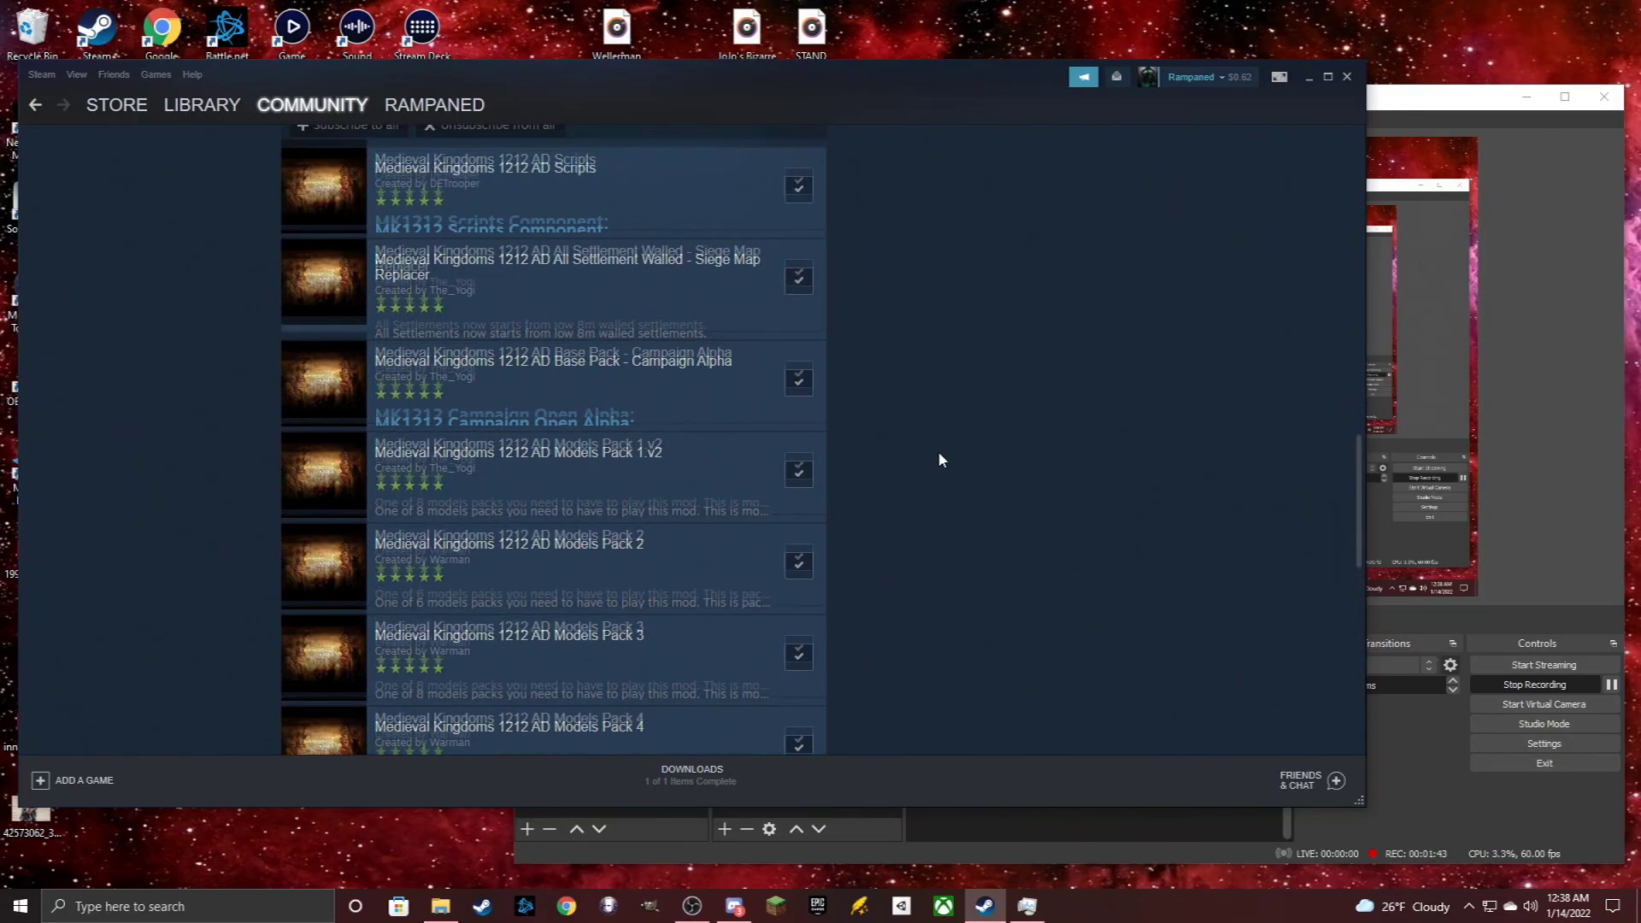
scroll(938, 460, "up", 6)
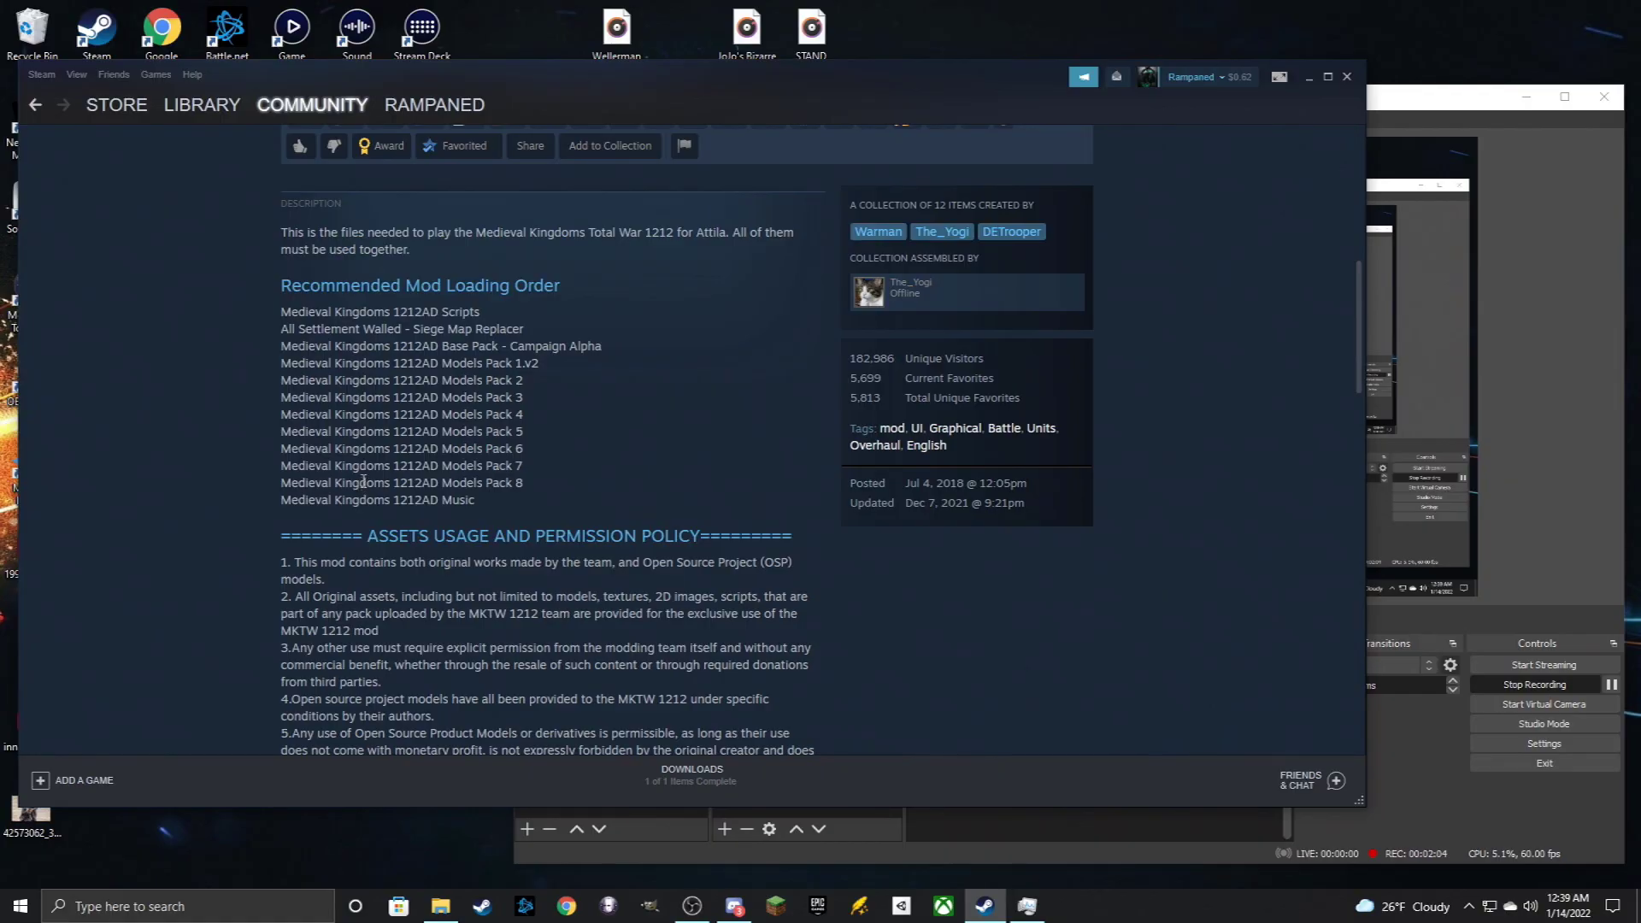
Launch Total War: ATTILA from the game library and open the launcher's Mod Manager.
left_click(217, 105)
left_click(342, 425)
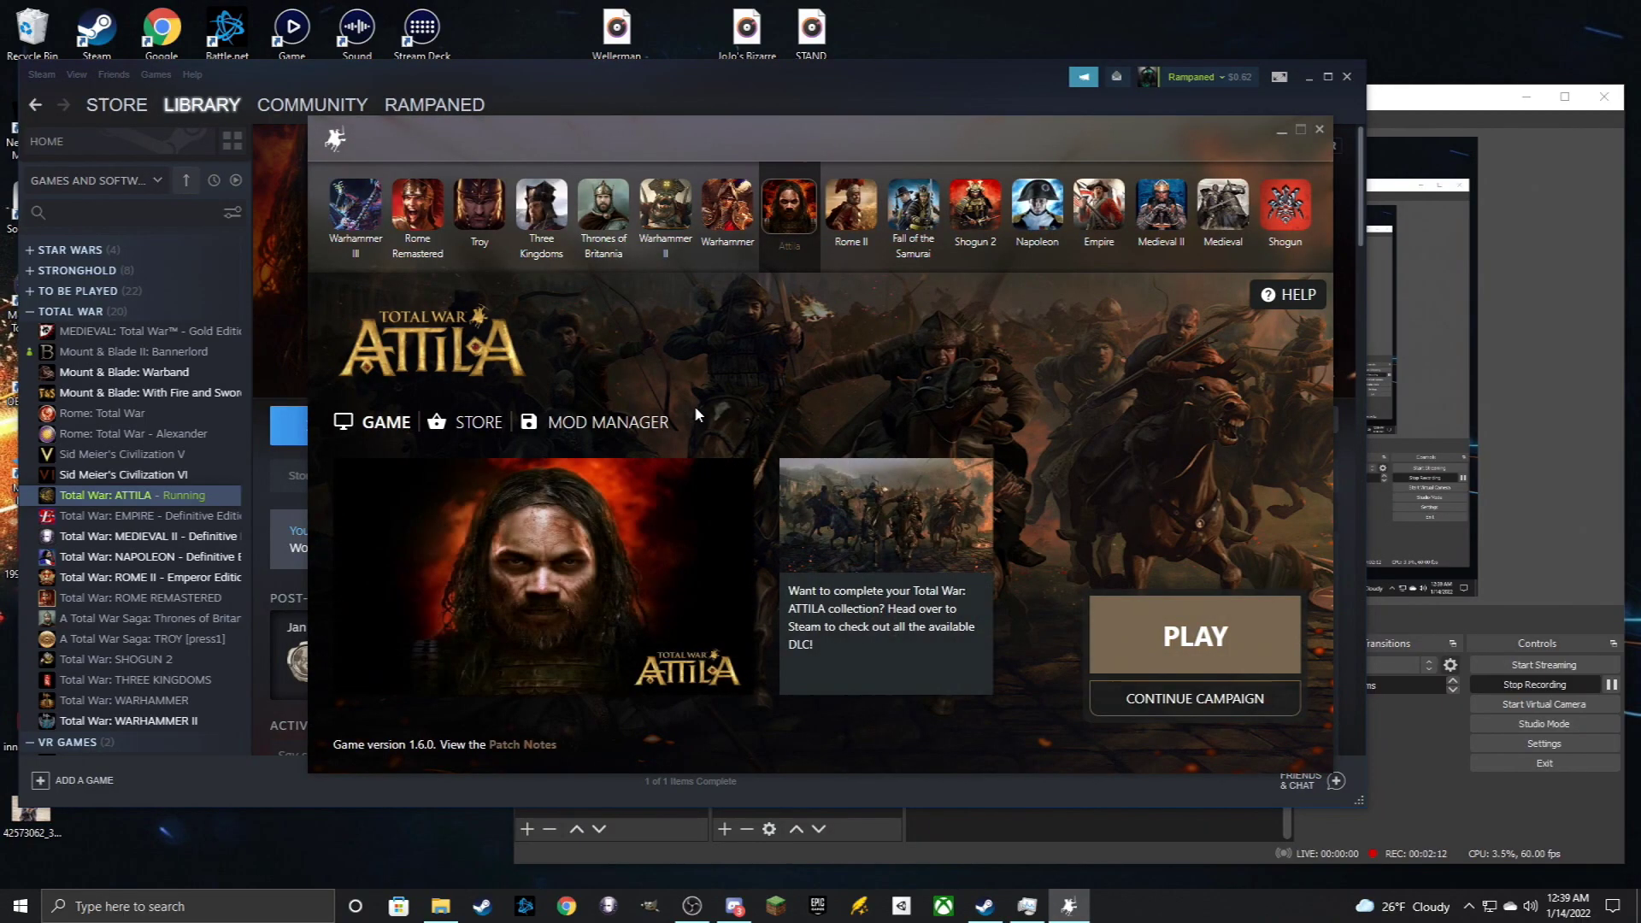
left_click(637, 421)
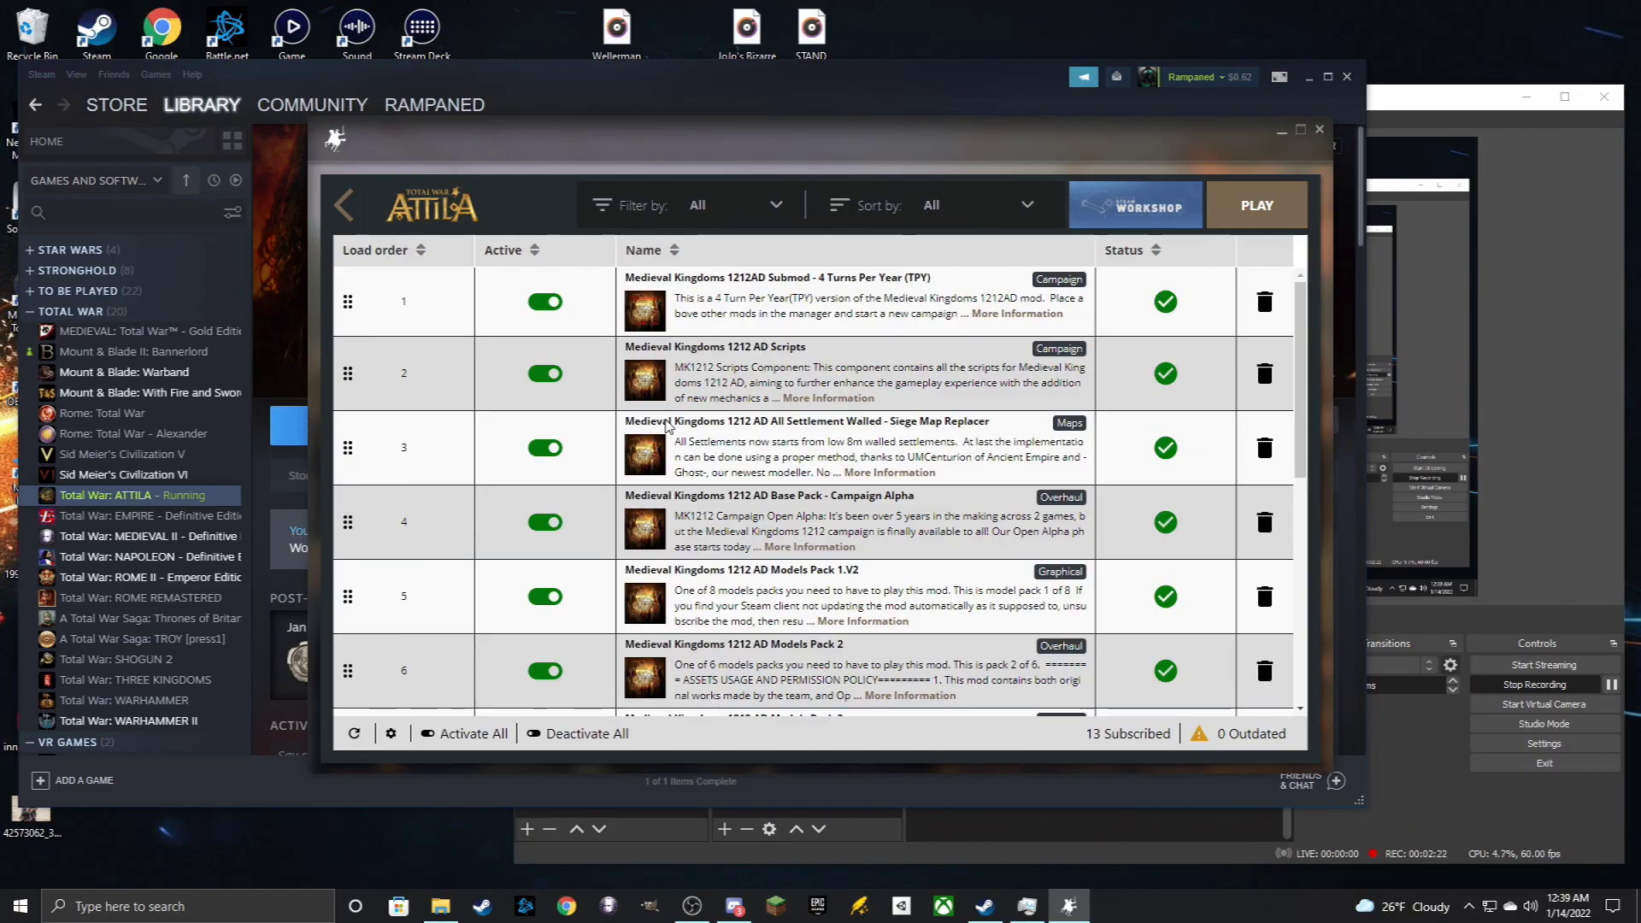
Check the load order and active state of the Medieval Kingdoms mods in the Mod Manager.
mouse_move(716, 394)
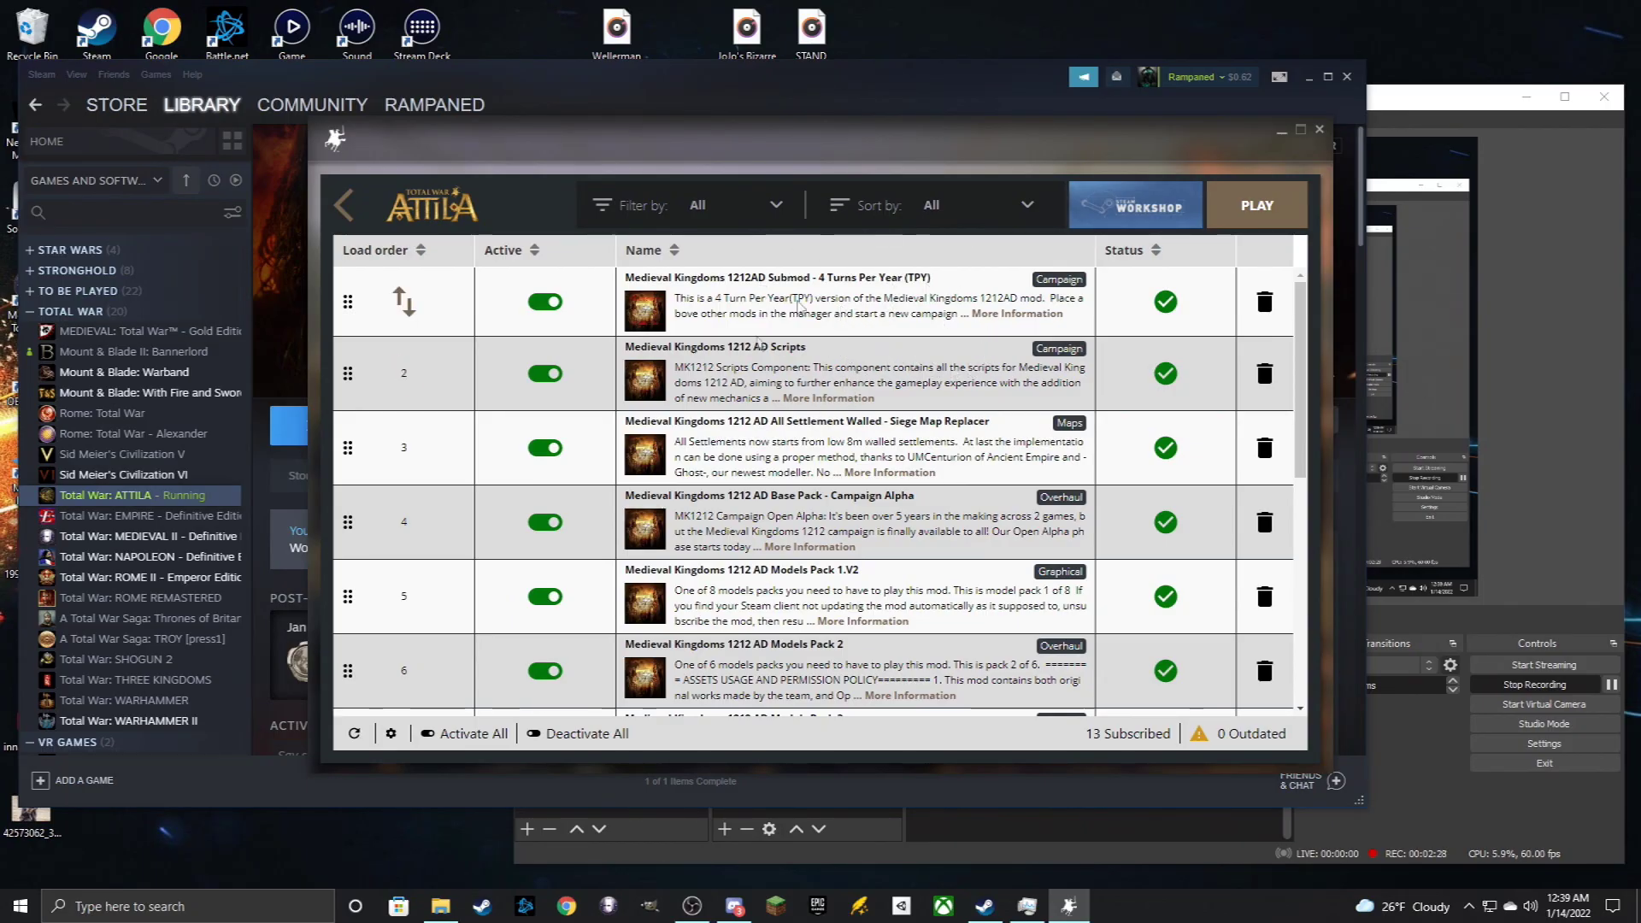
scroll(1305, 353, "down", 2)
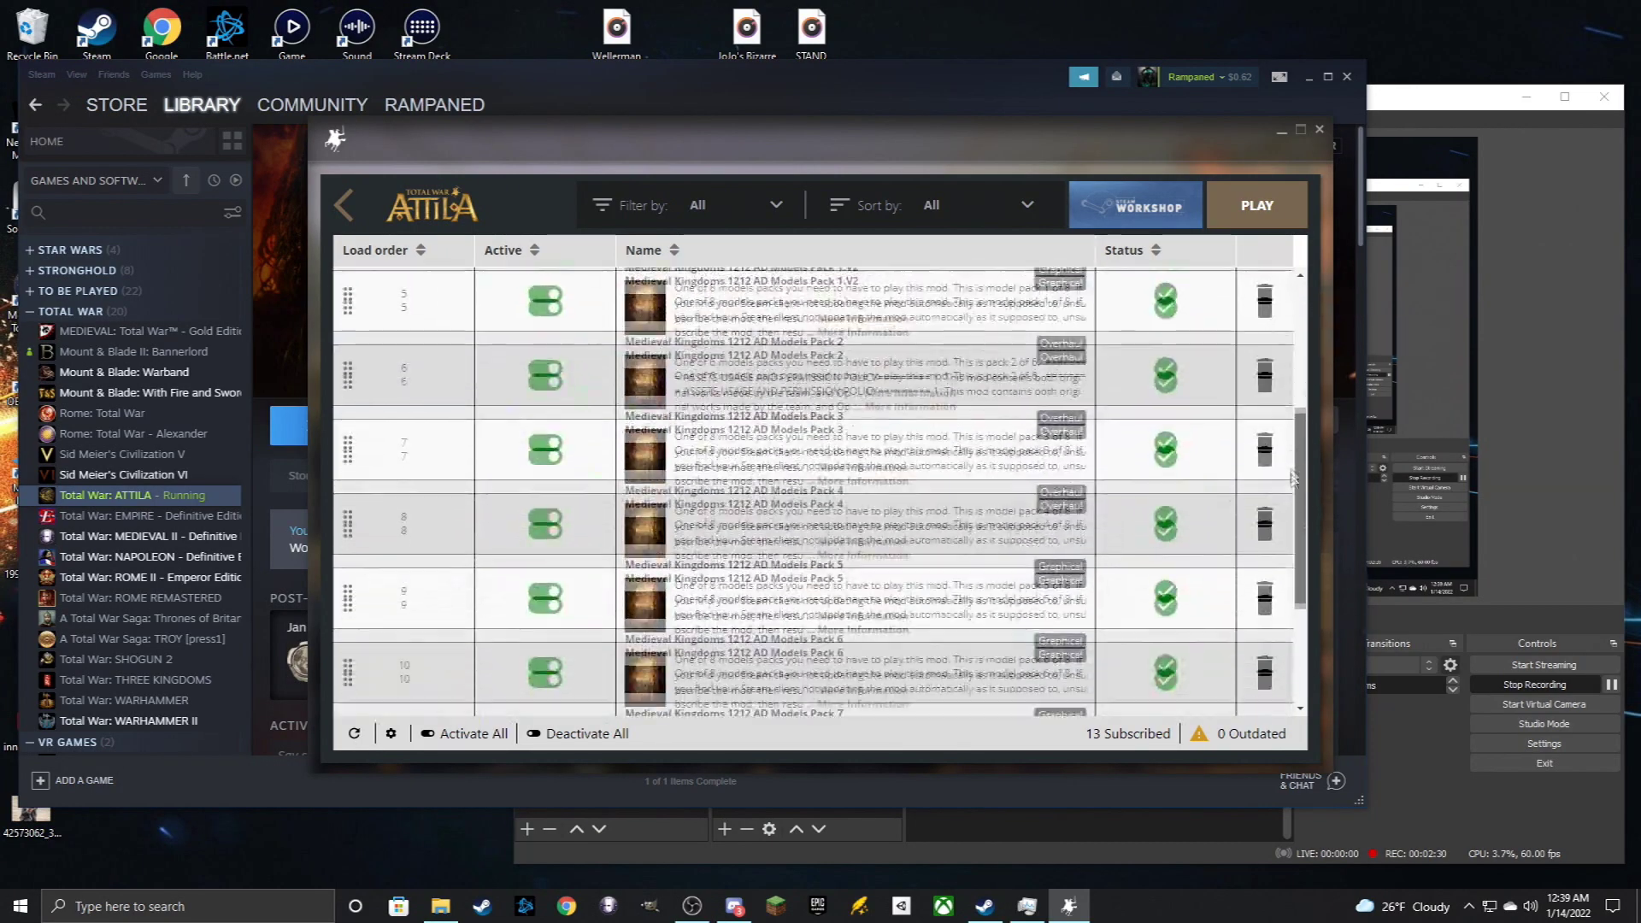
scroll(1305, 353, "down", 5)
scroll(1311, 355, "up", 5)
scroll(1310, 355, "up", 1)
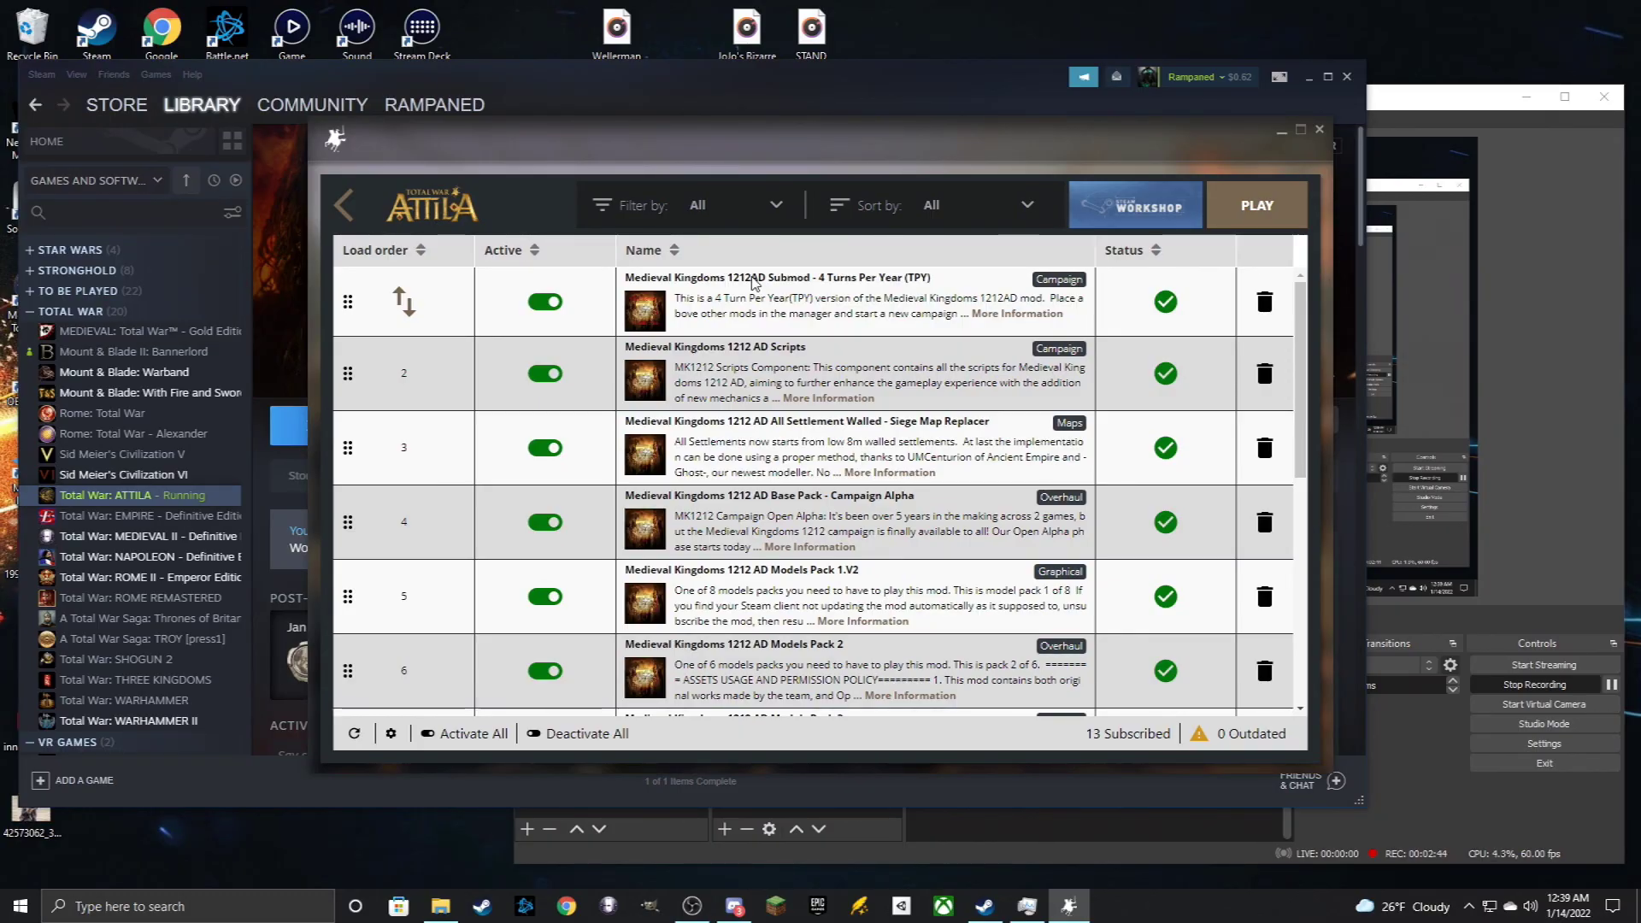
left_click_drag(1299, 342, 450, 392)
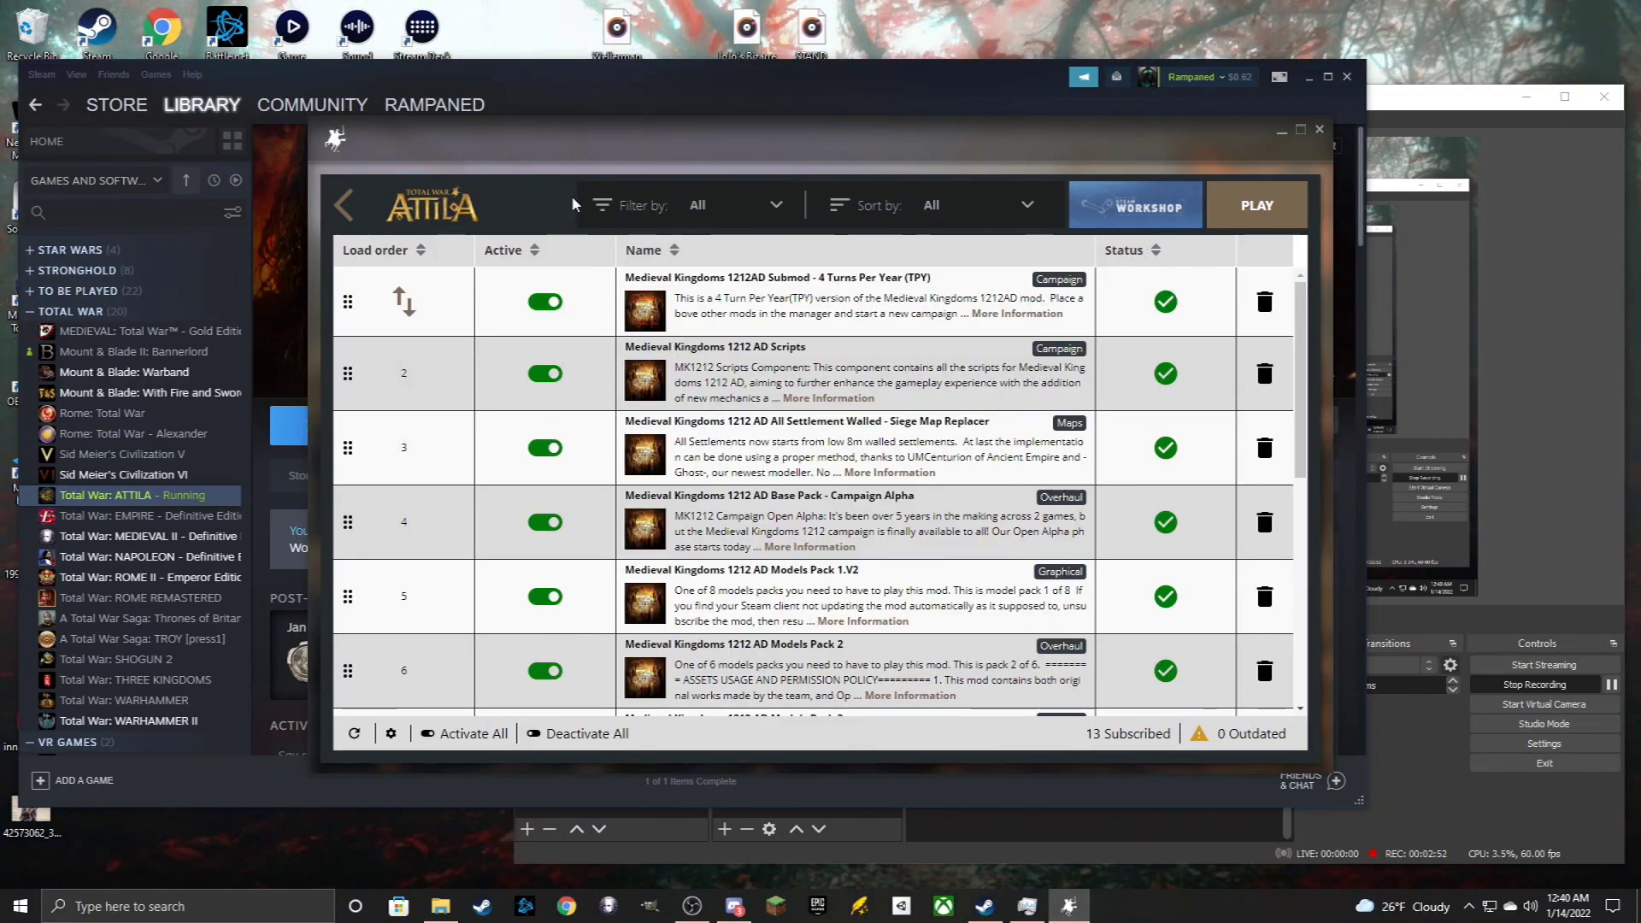
Switch to Steam, view the Local Files properties of Total War: ATTILA for the file integrity option, and close them.
left_click(631, 86)
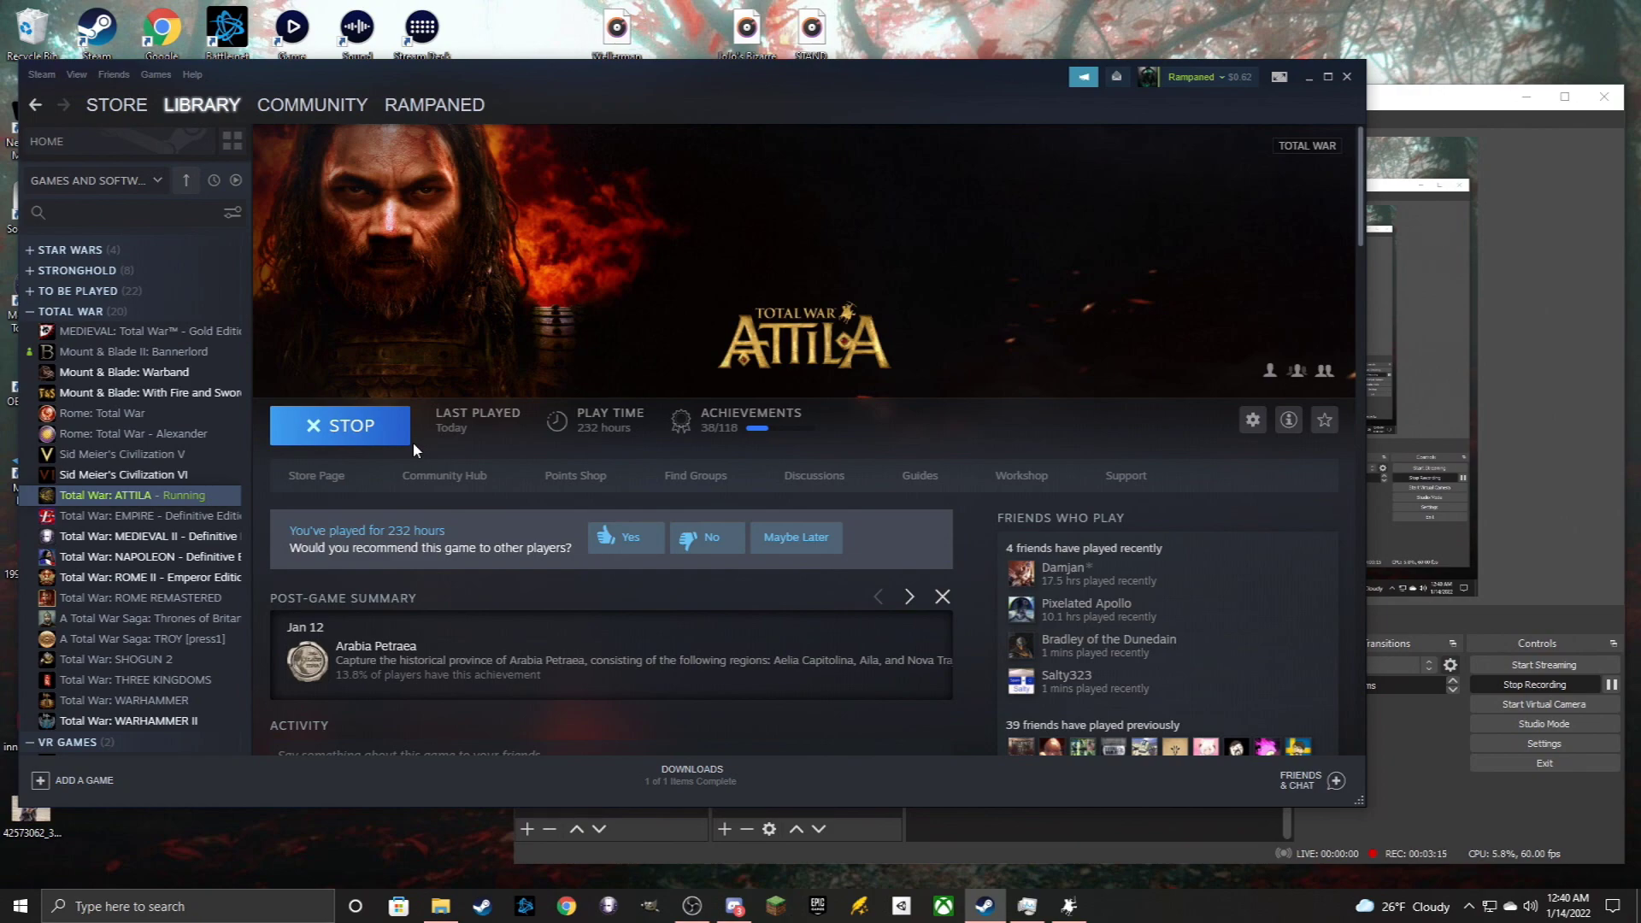
right_click(131, 496)
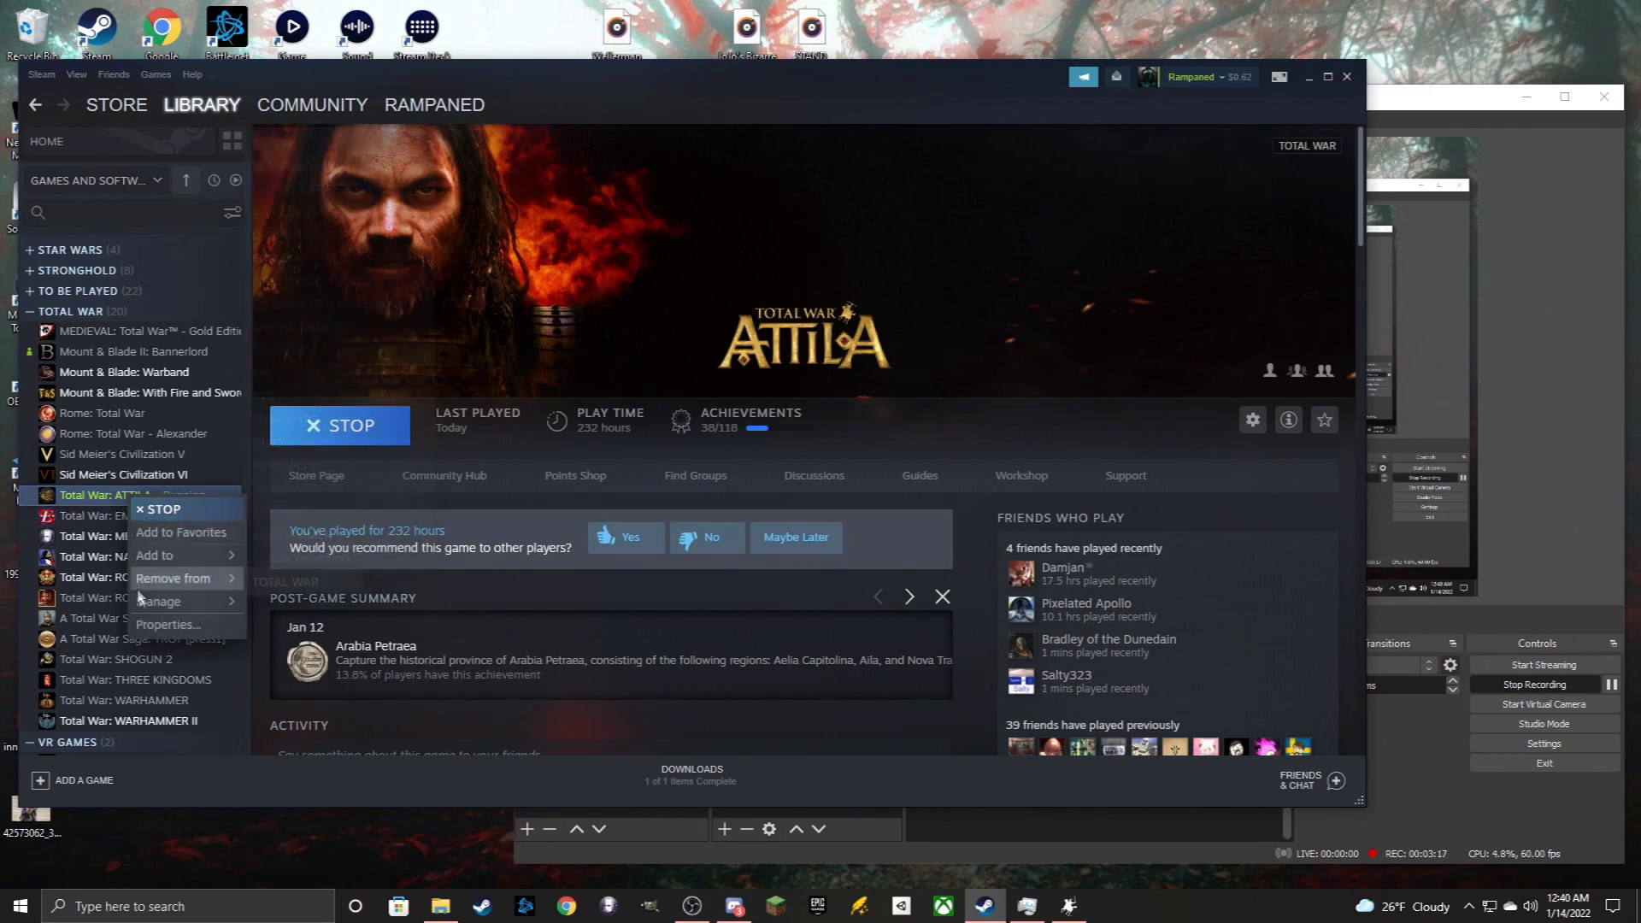
left_click(164, 625)
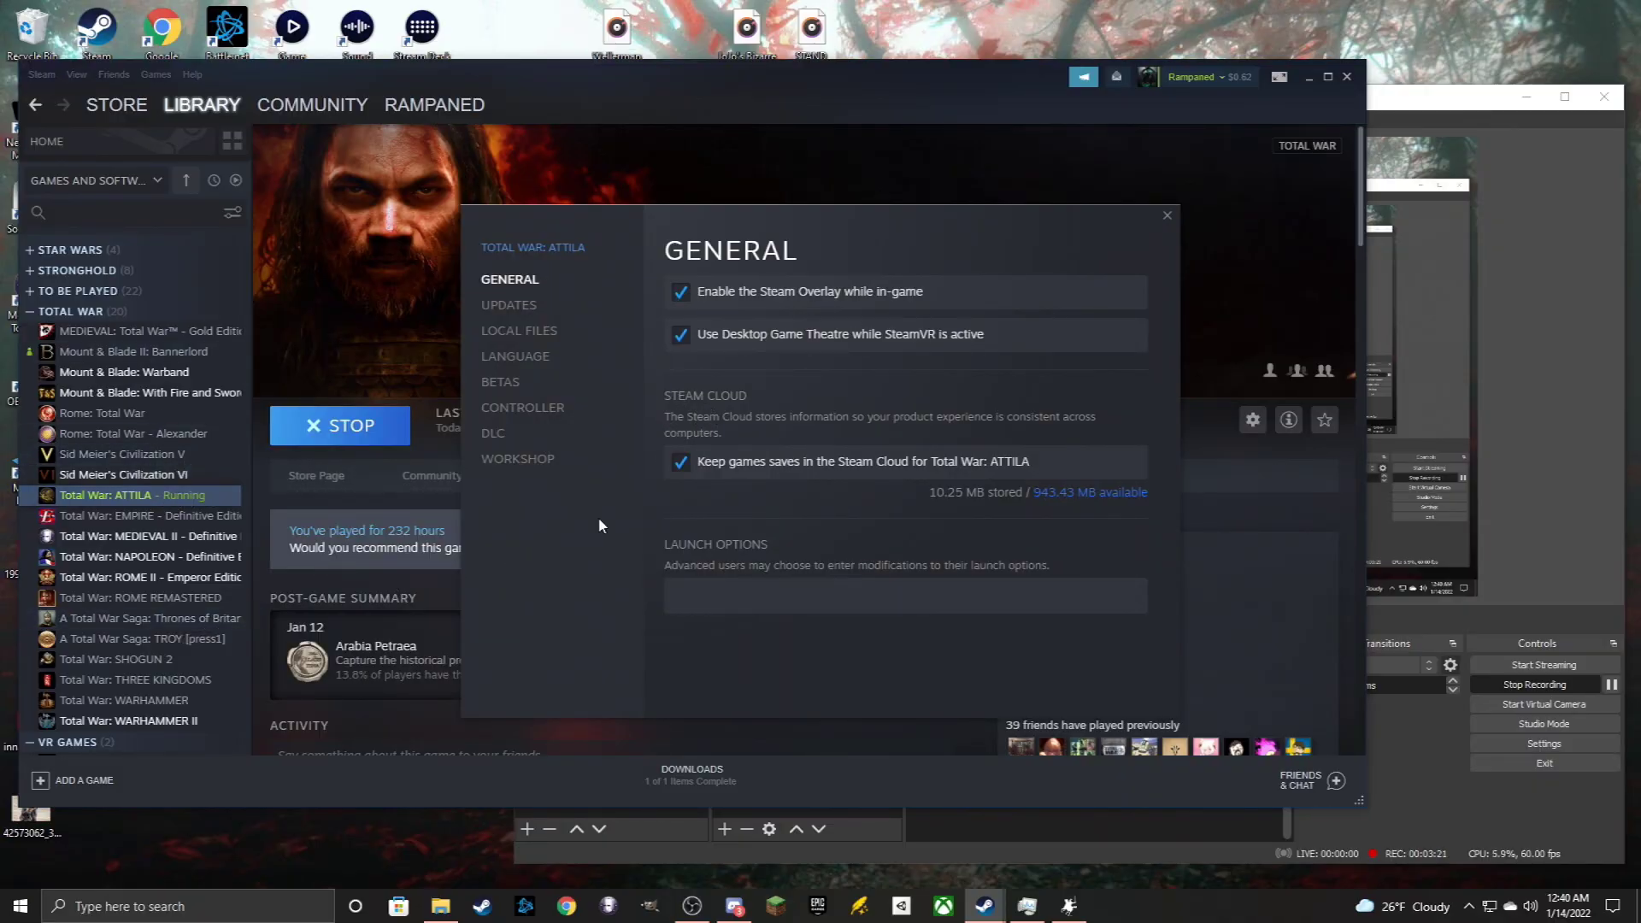
left_click(537, 334)
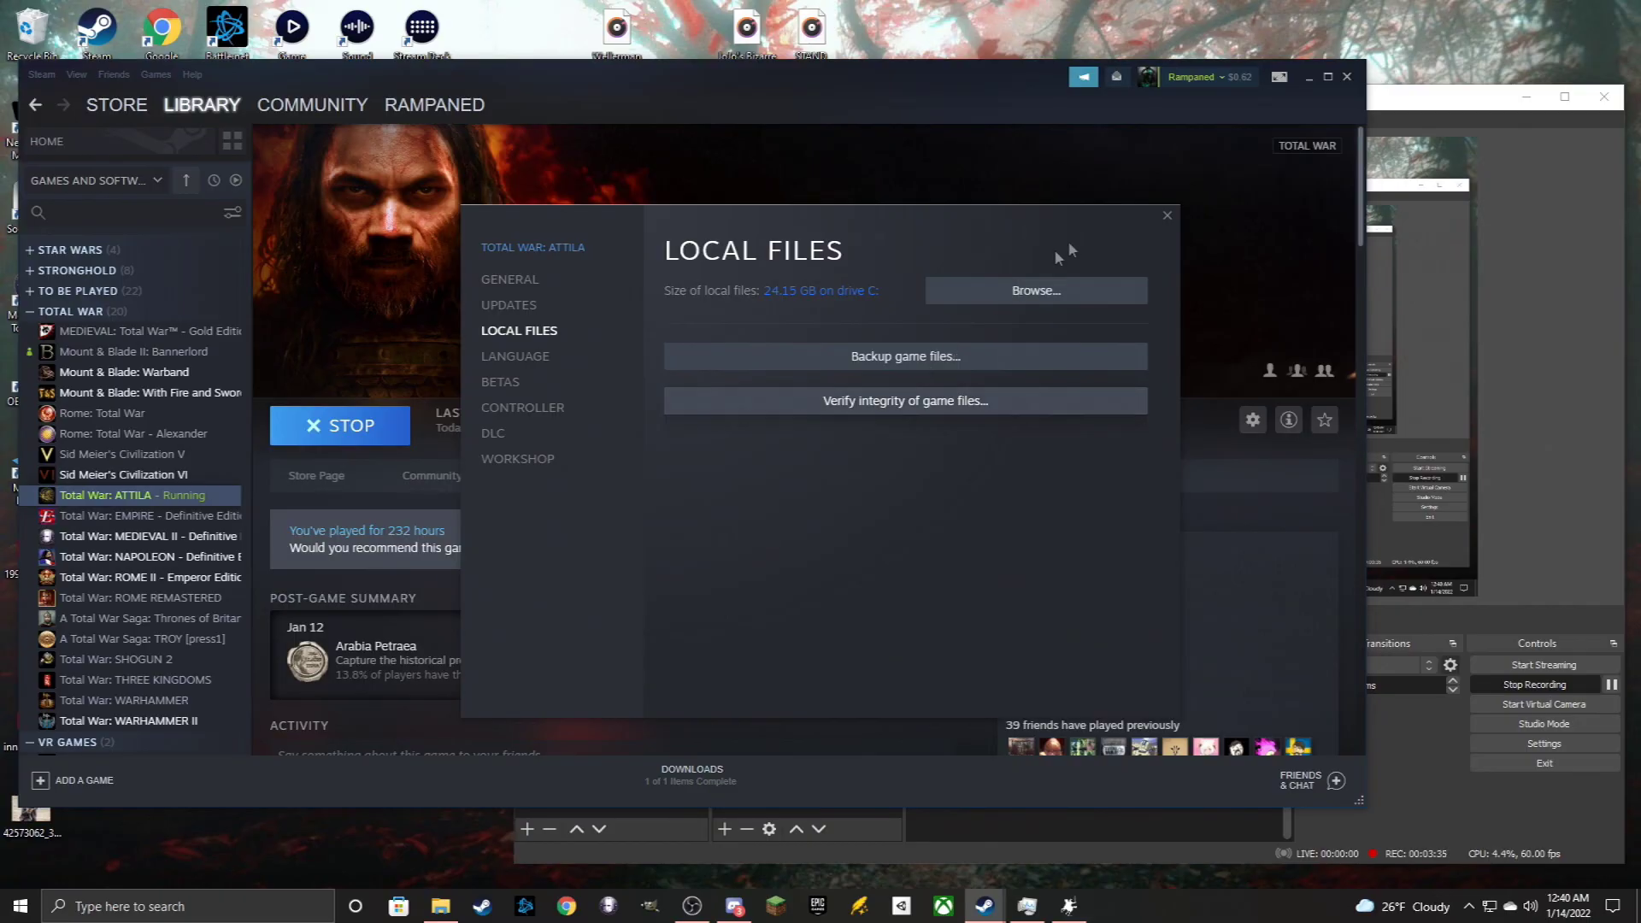
left_click(1165, 220)
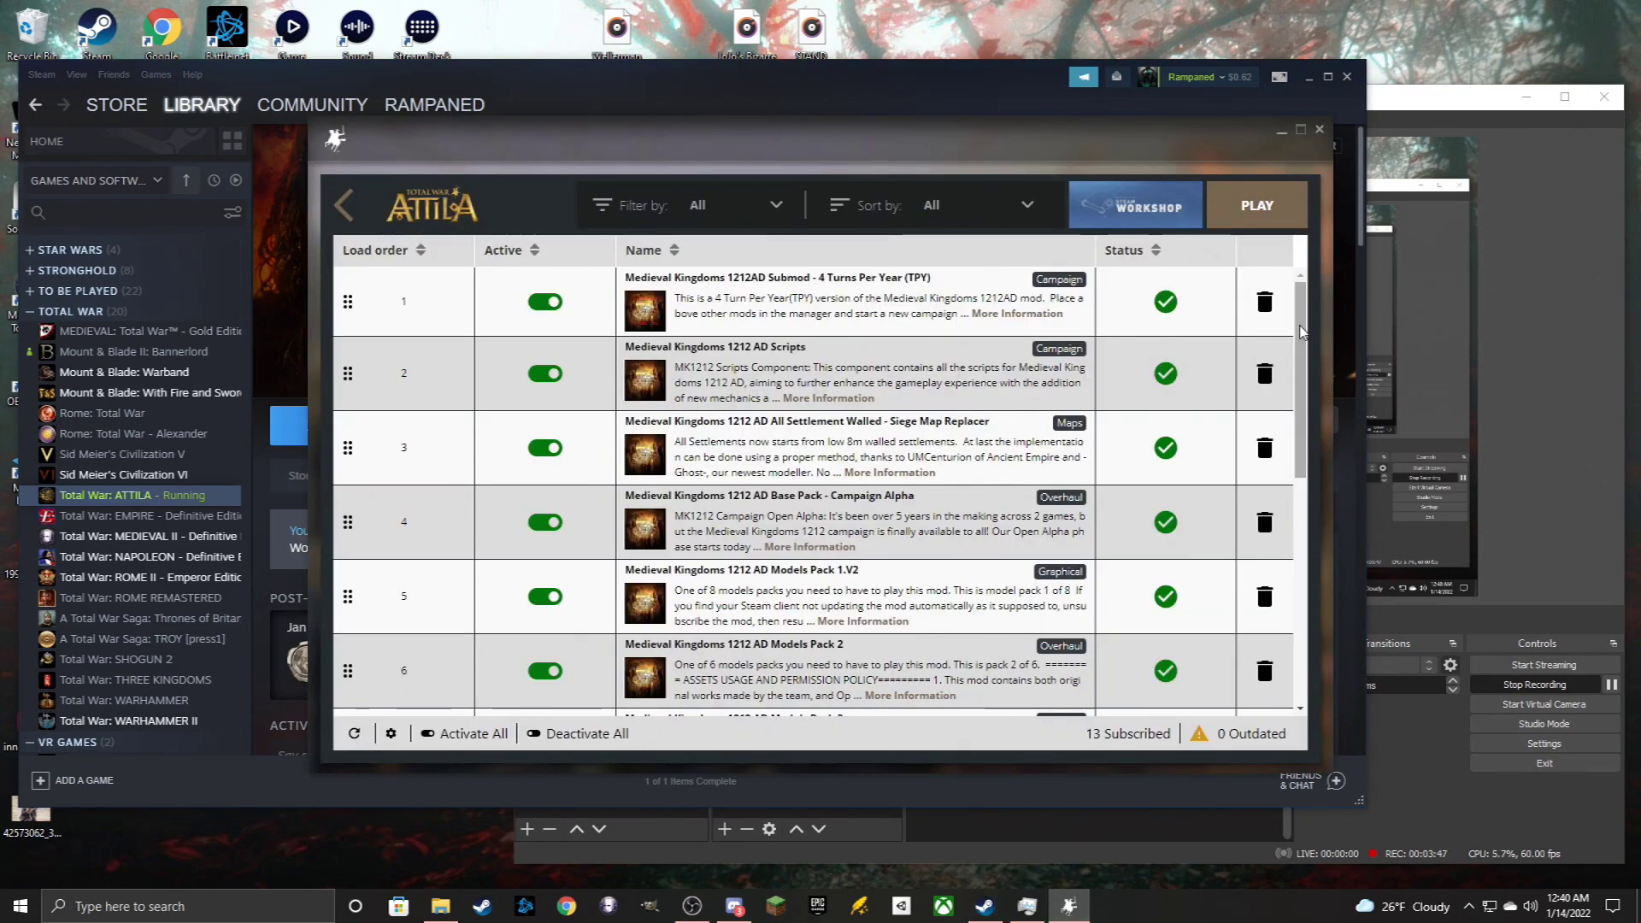
Start the game from the Mod Manager with the mods enabled, reviewing the mod list in the notice before confirming.
left_click_drag(1302, 332, 1301, 282)
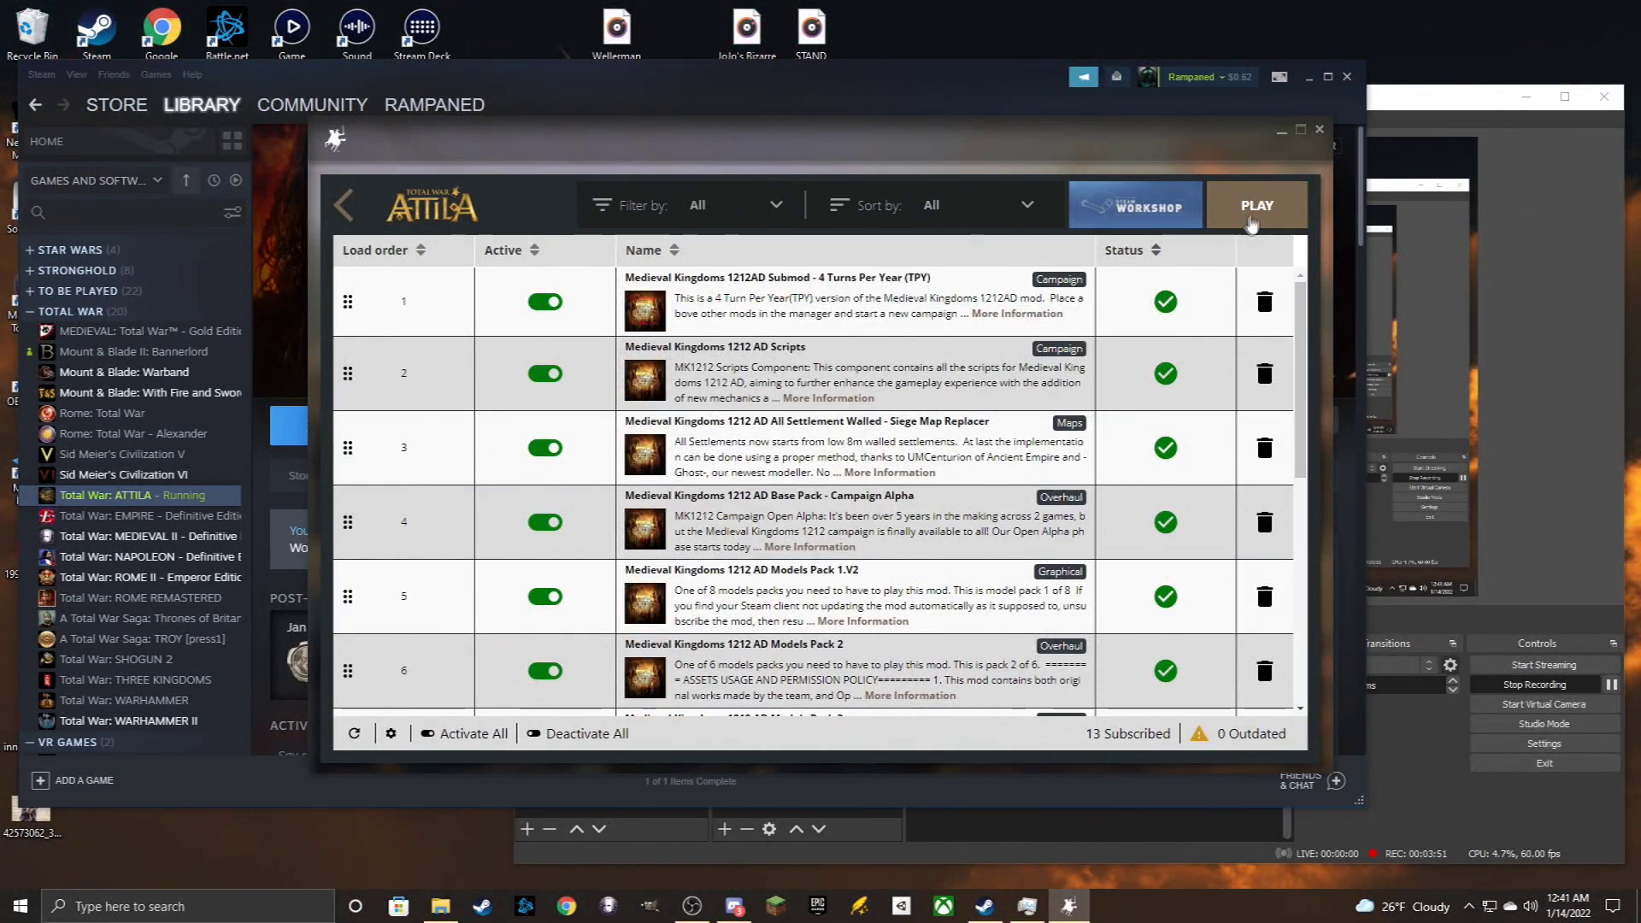
left_click(1253, 221)
mouse_move(1057, 340)
left_mouse_down()
mouse_move(1059, 364)
mouse_move(1063, 316)
left_mouse_up()
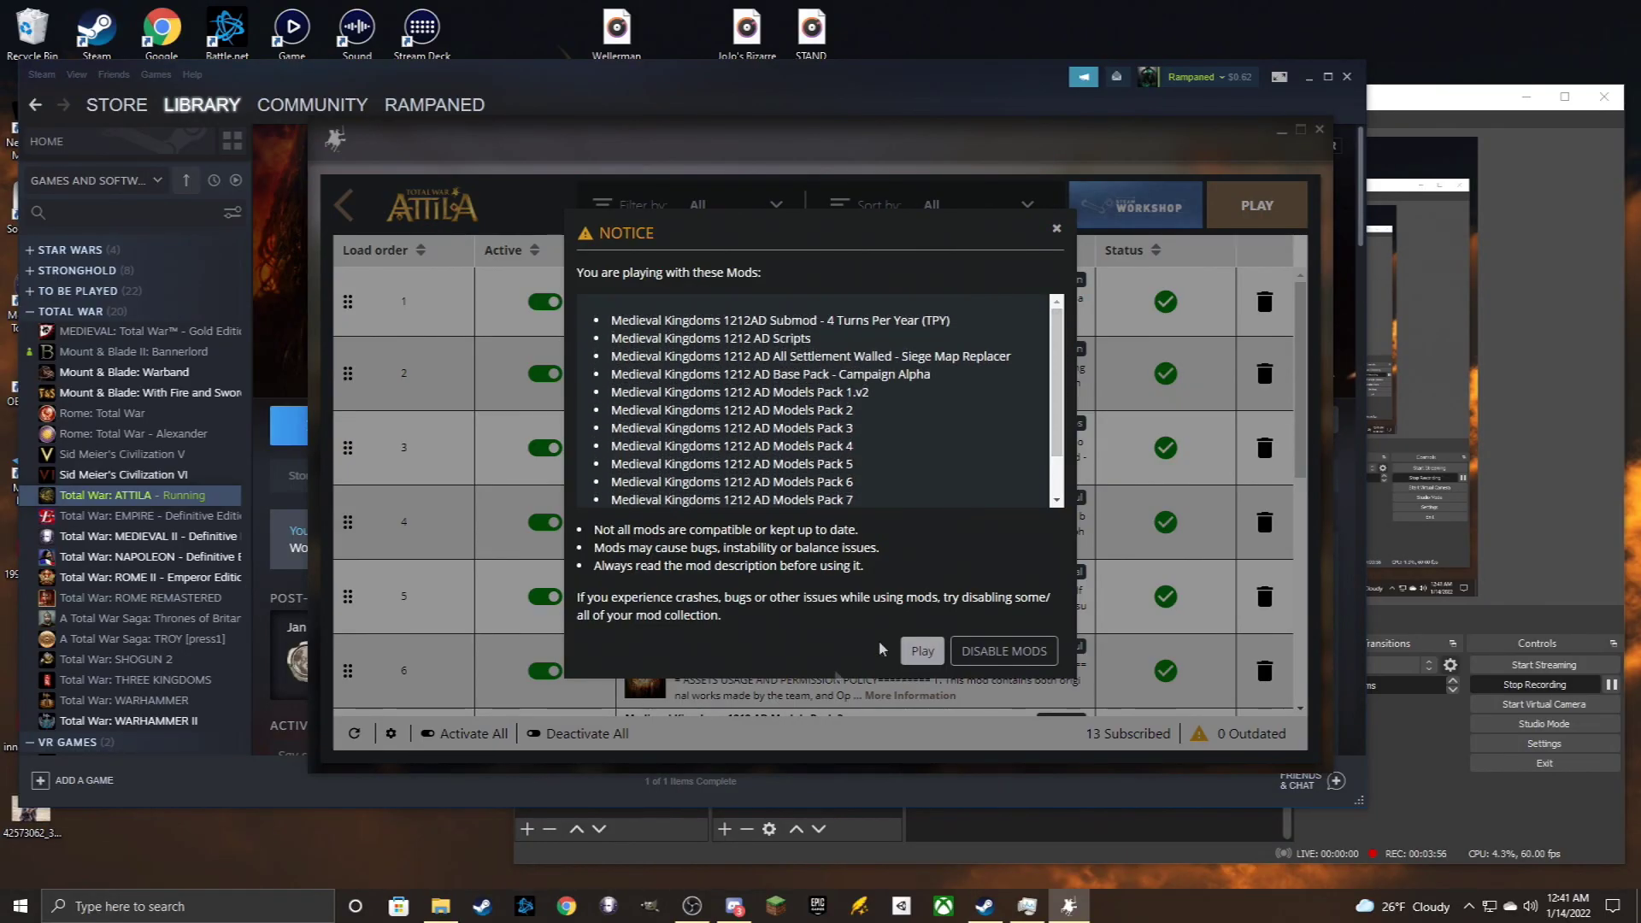
left_click_drag(1058, 387, 1057, 480)
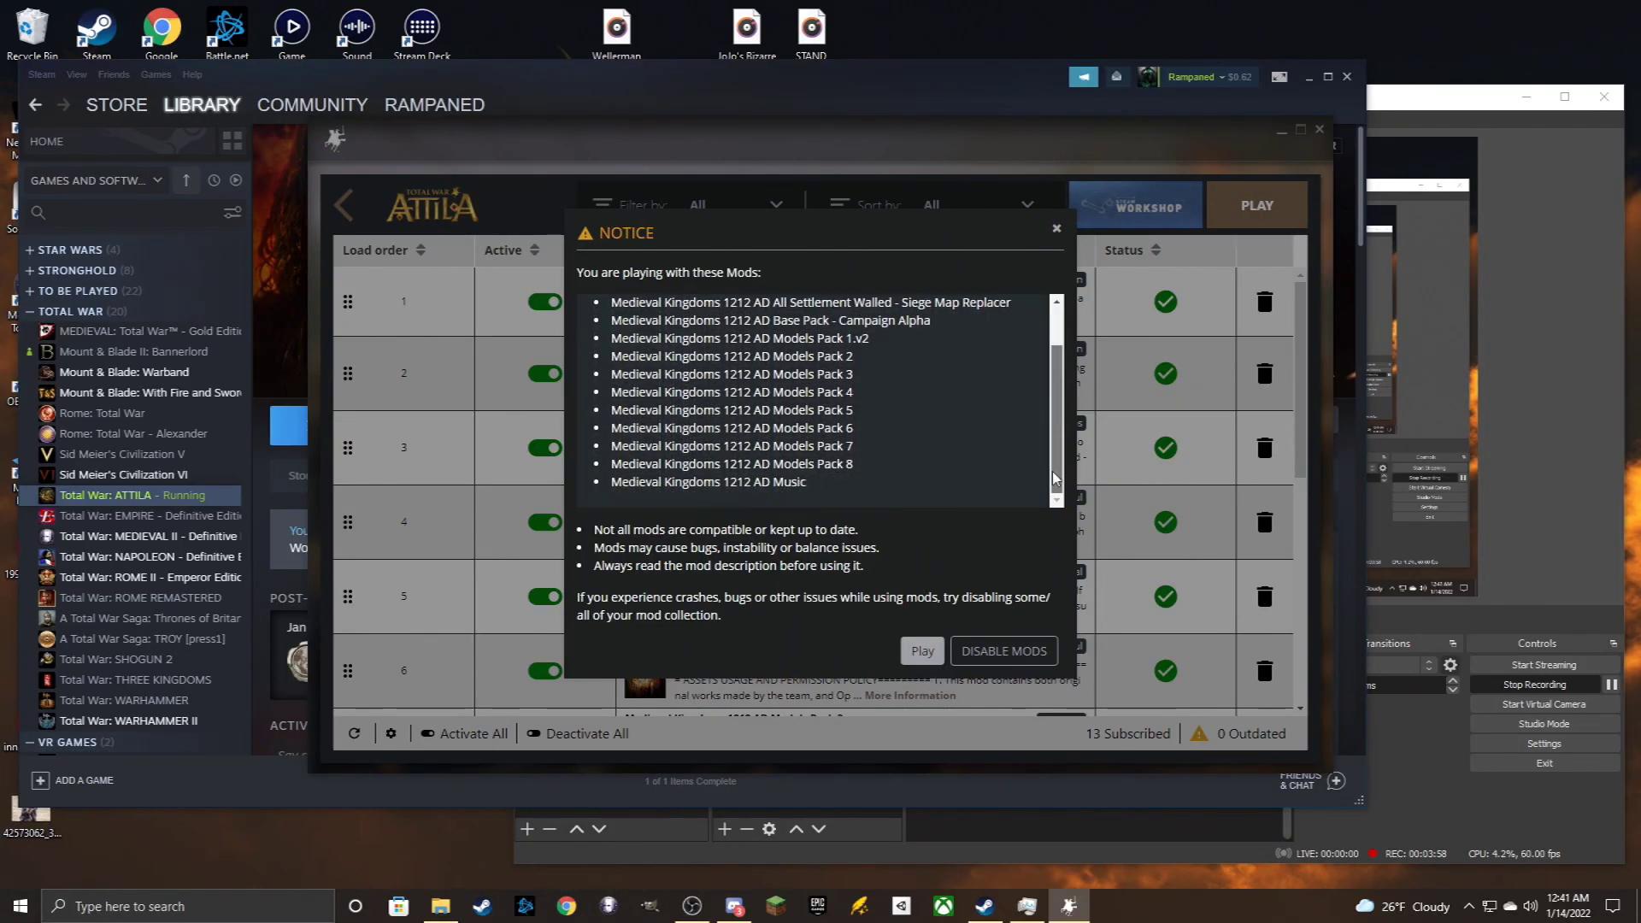
left_click(418, 795)
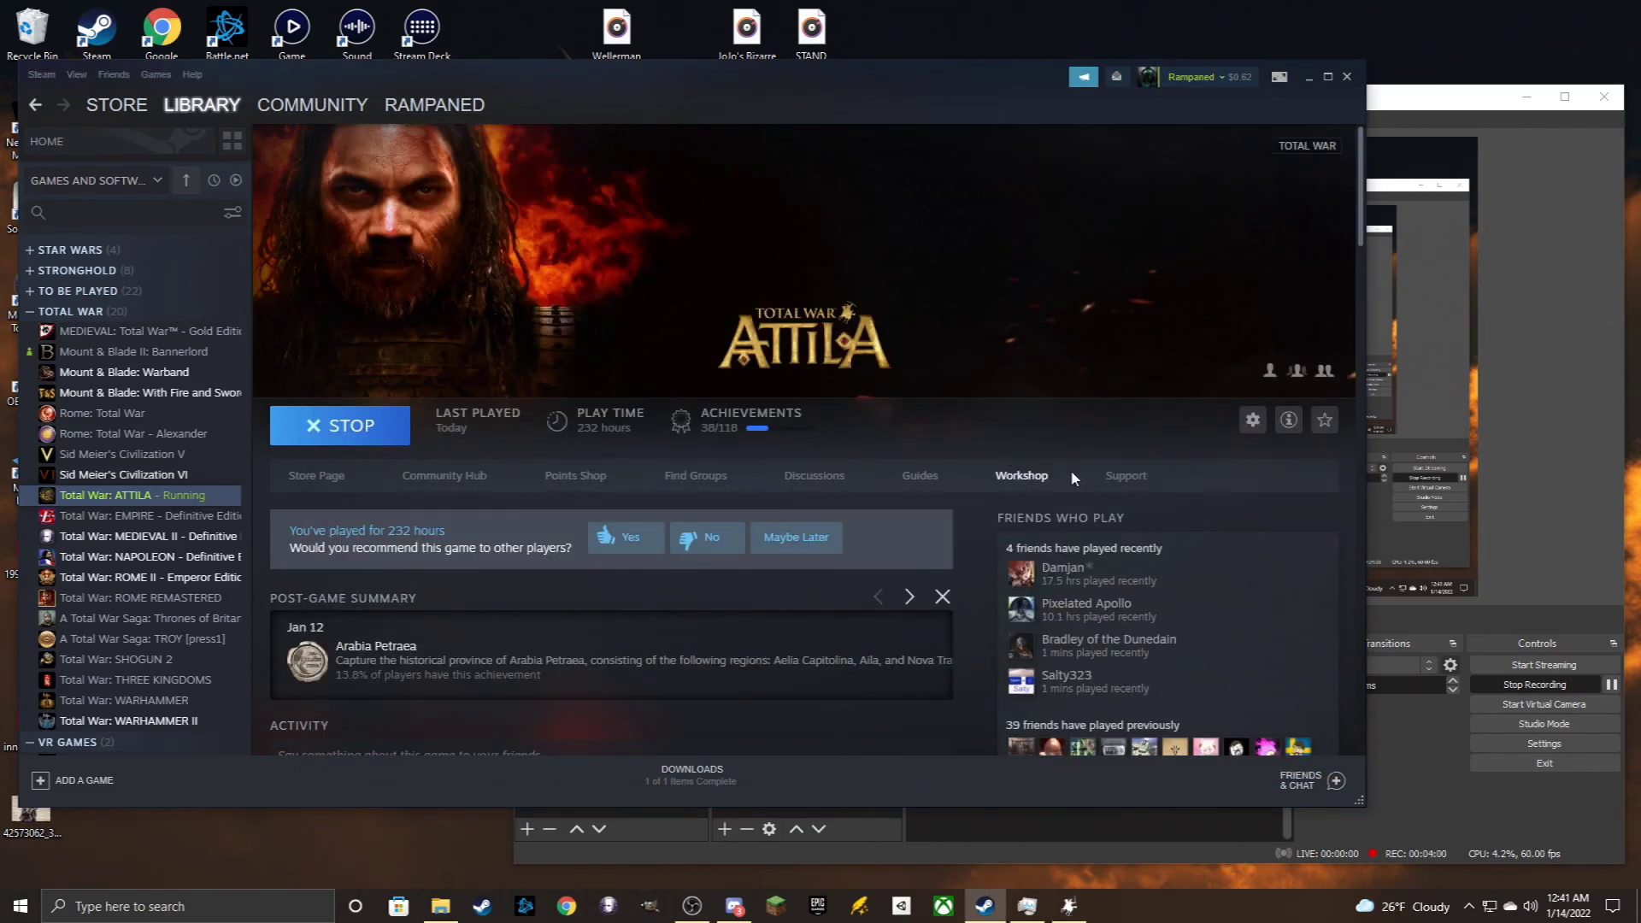
left_click(1067, 906)
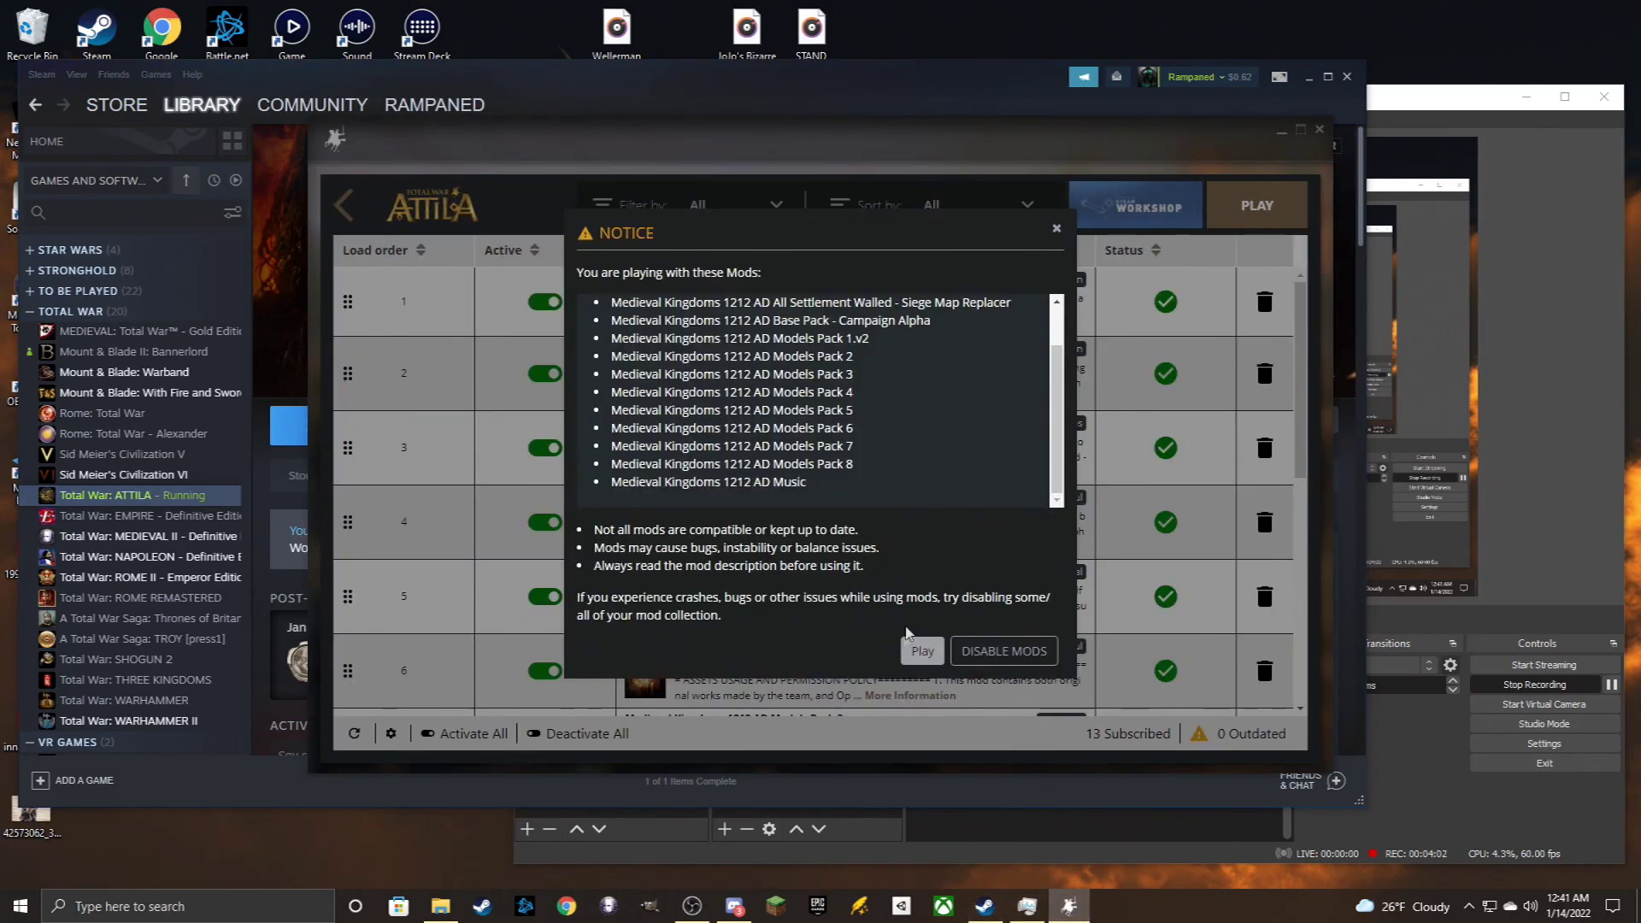
left_click(920, 651)
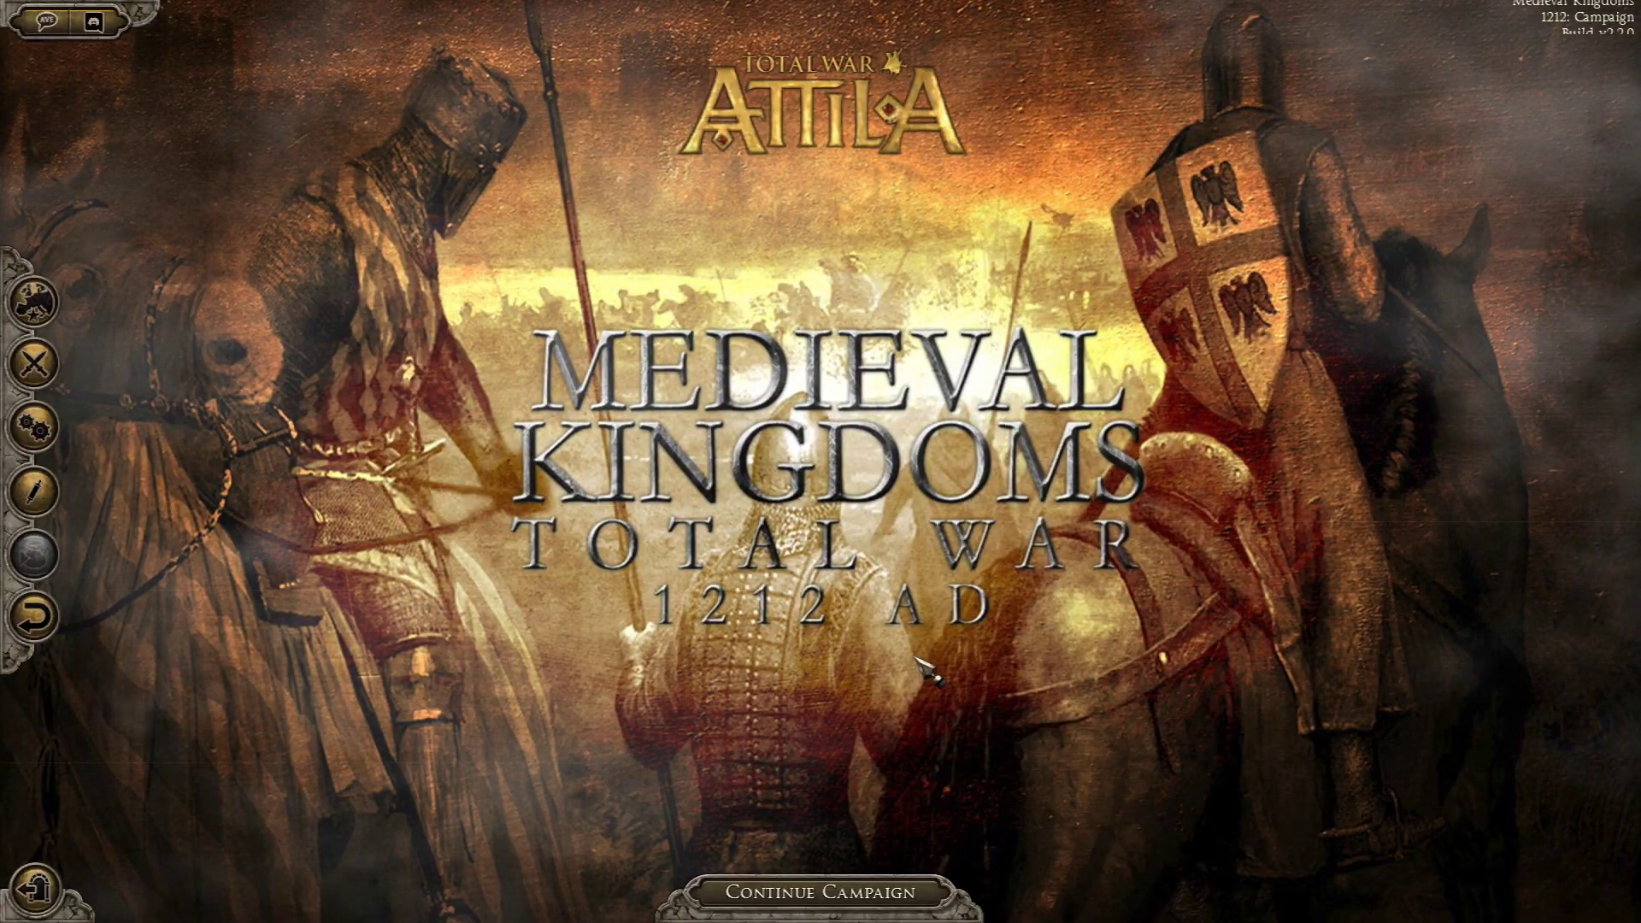
Open the faction selection for the Early Campaign - 1212 AD.
mouse_move(35, 364)
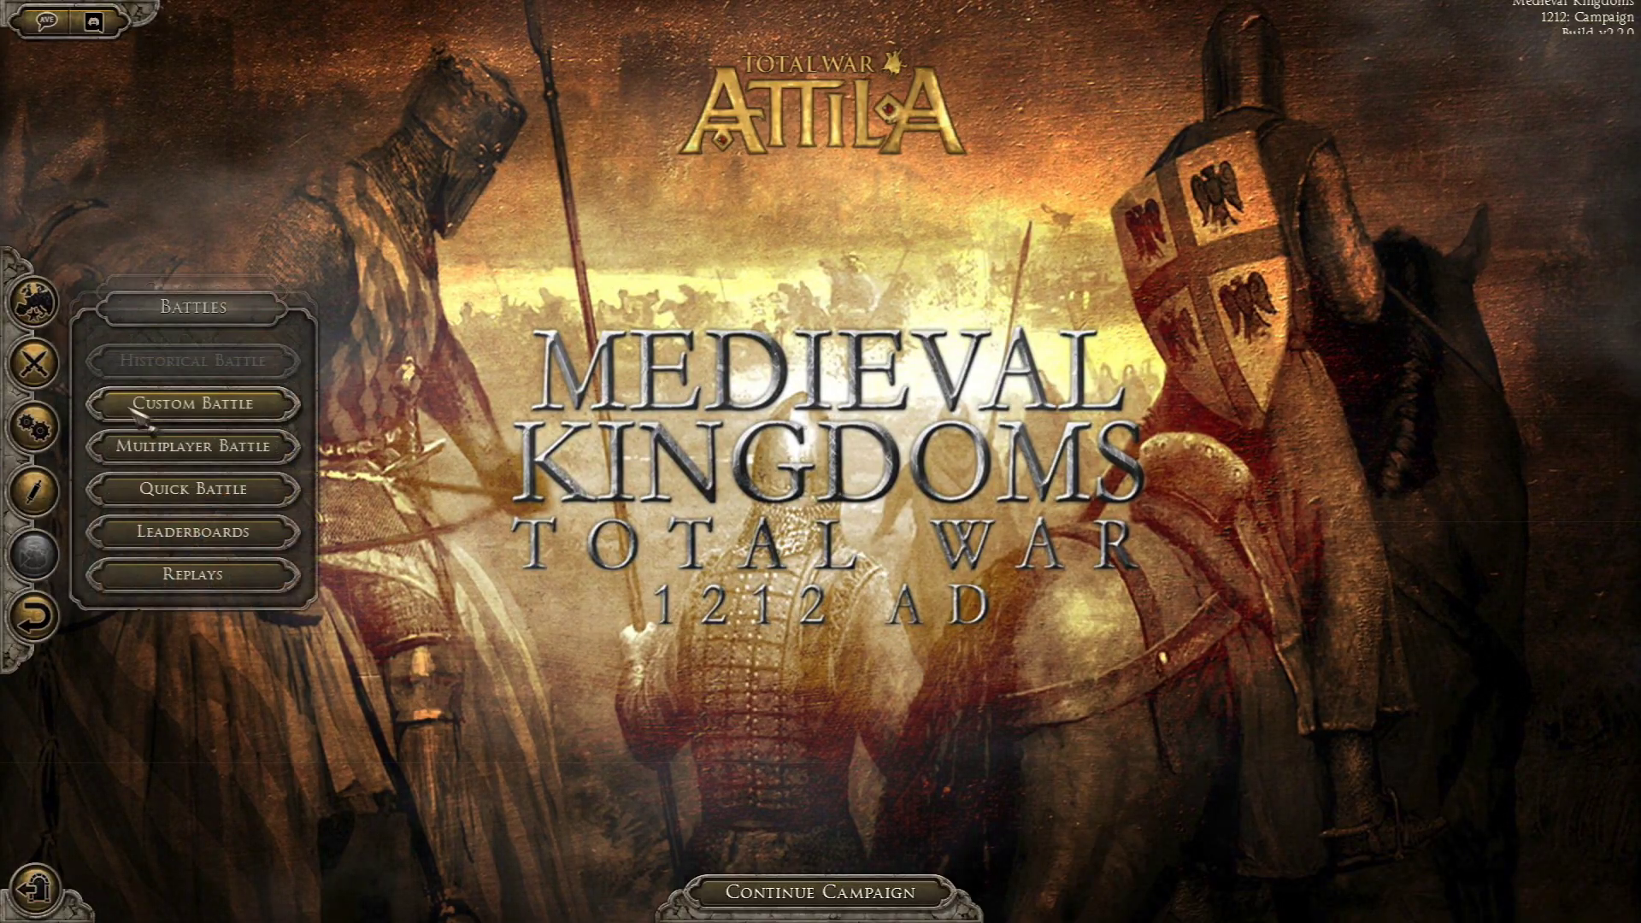
mouse_move(34, 302)
left_click(163, 290)
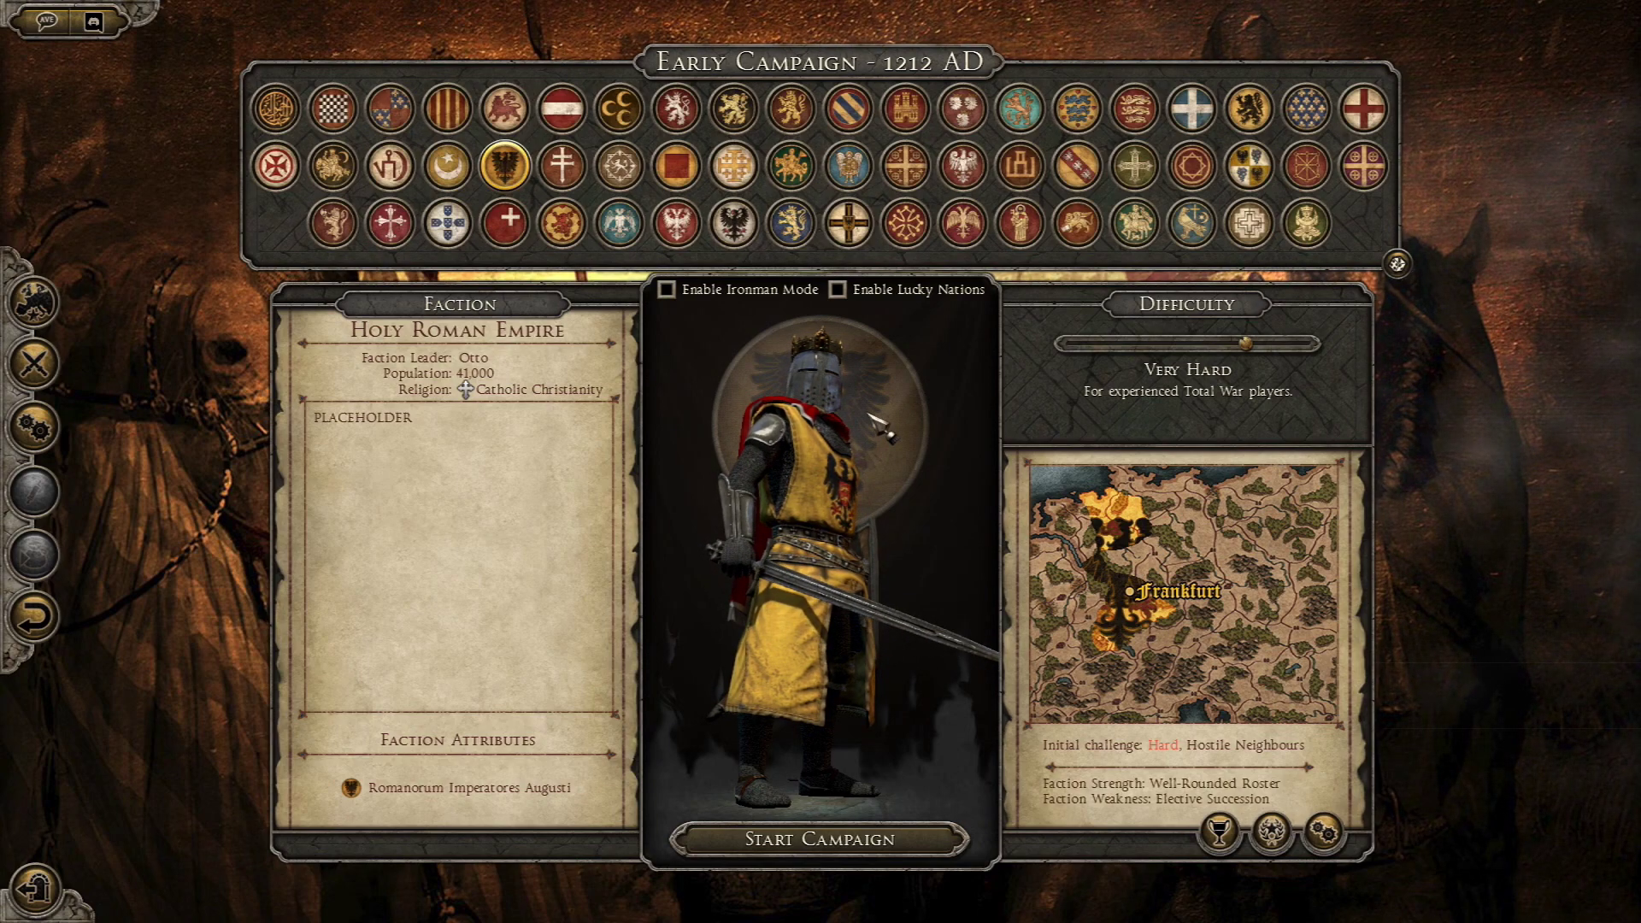
Browse the playable factions by selecting the Empire of Nicaea and ending on the Empire of Trebizond.
left_click(1373, 173)
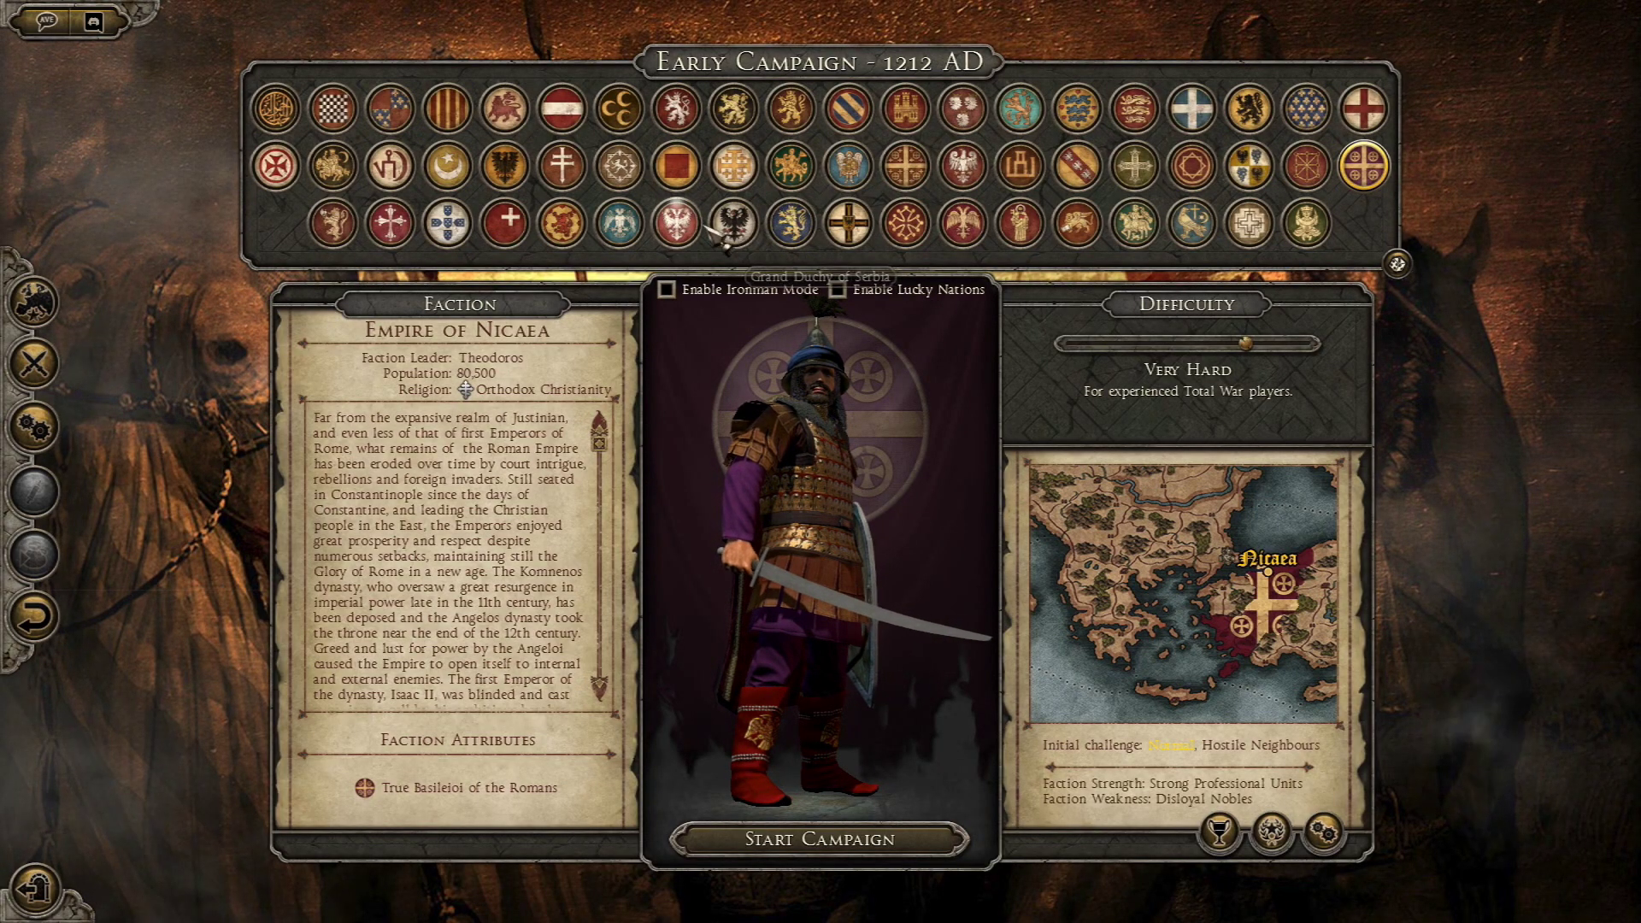
left_click(905, 223)
left_click(962, 229)
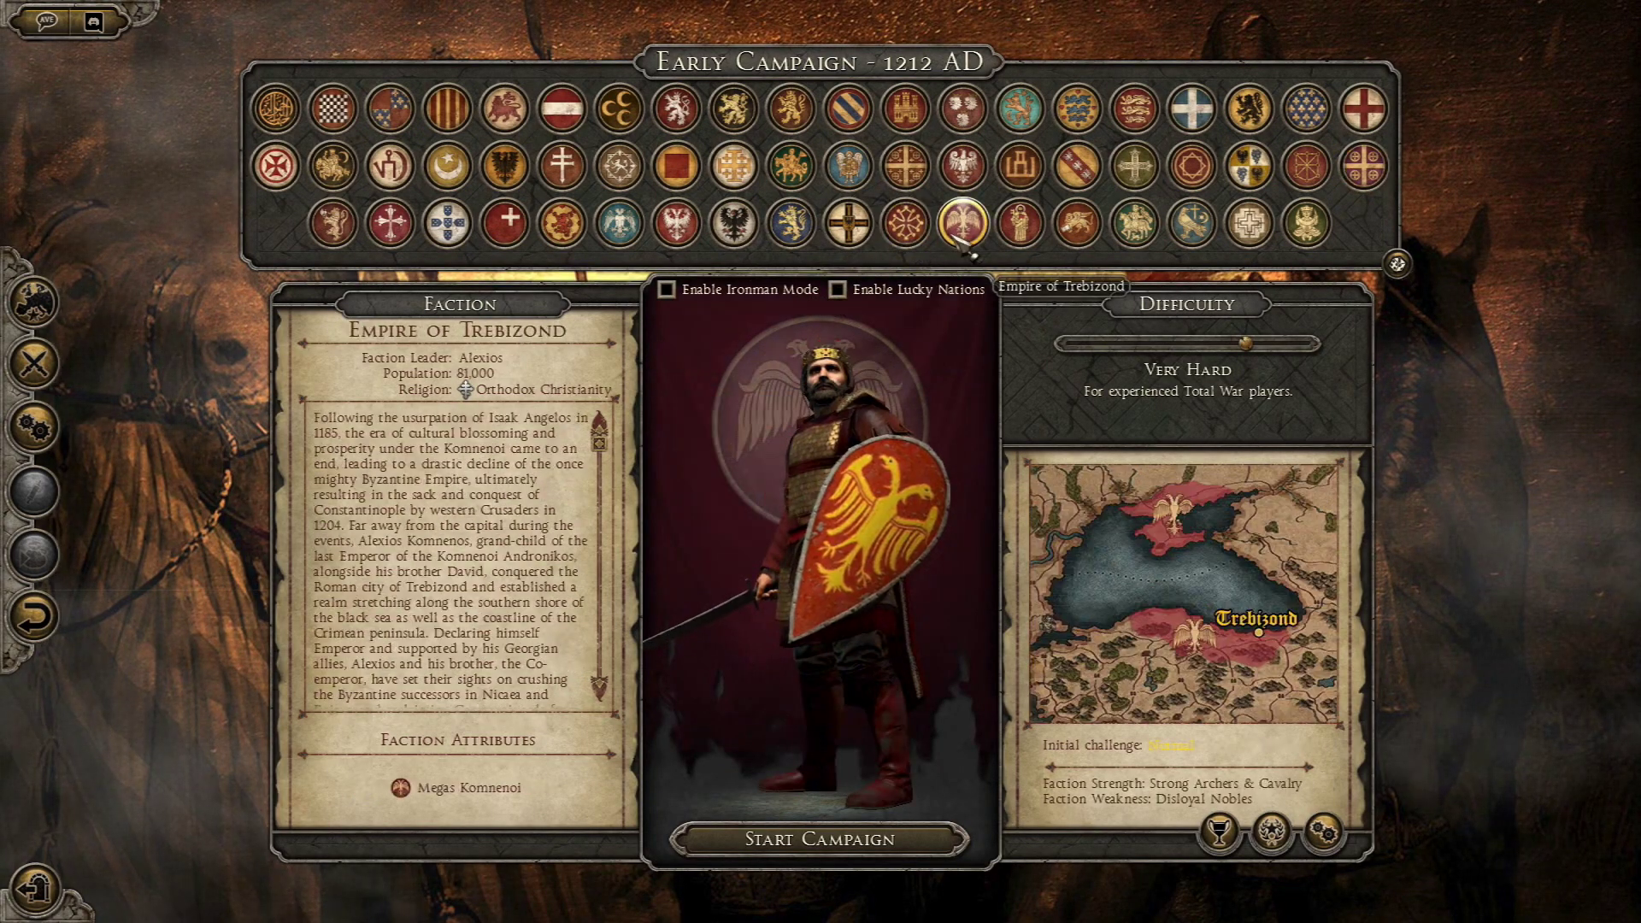